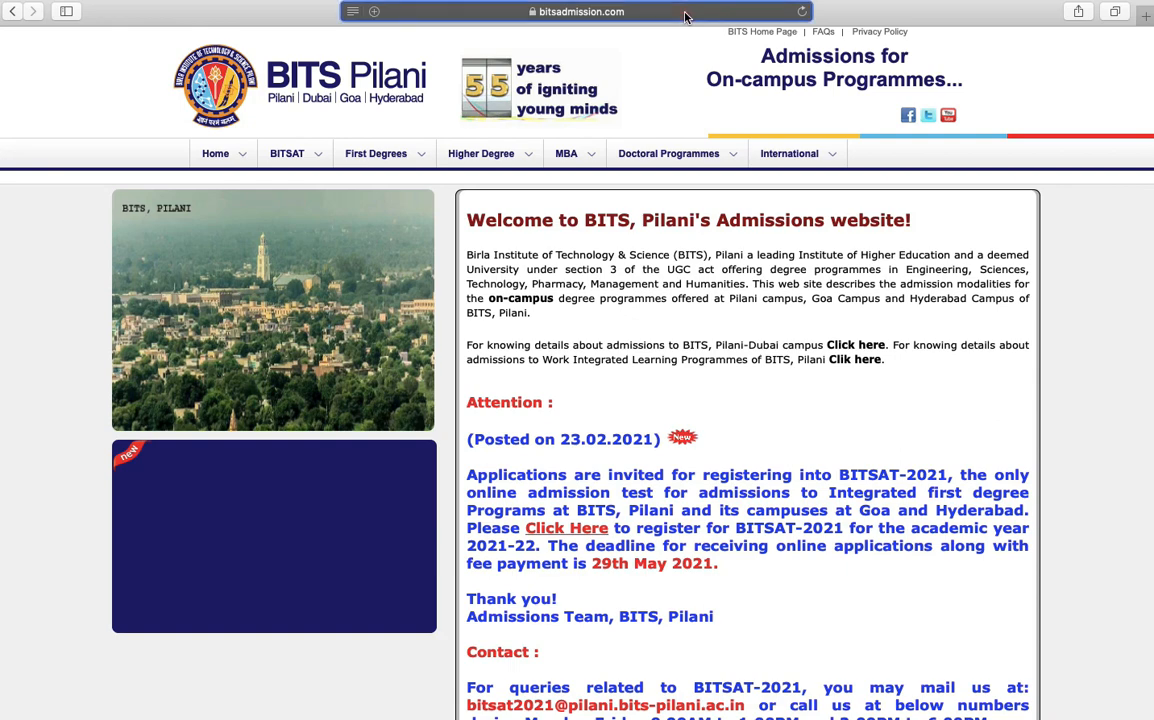
# Open the BITSAT-2021 application site from the 'Click Here' link in the admissions notice
pyautogui.click(686, 14)
pyautogui.click(913, 297)
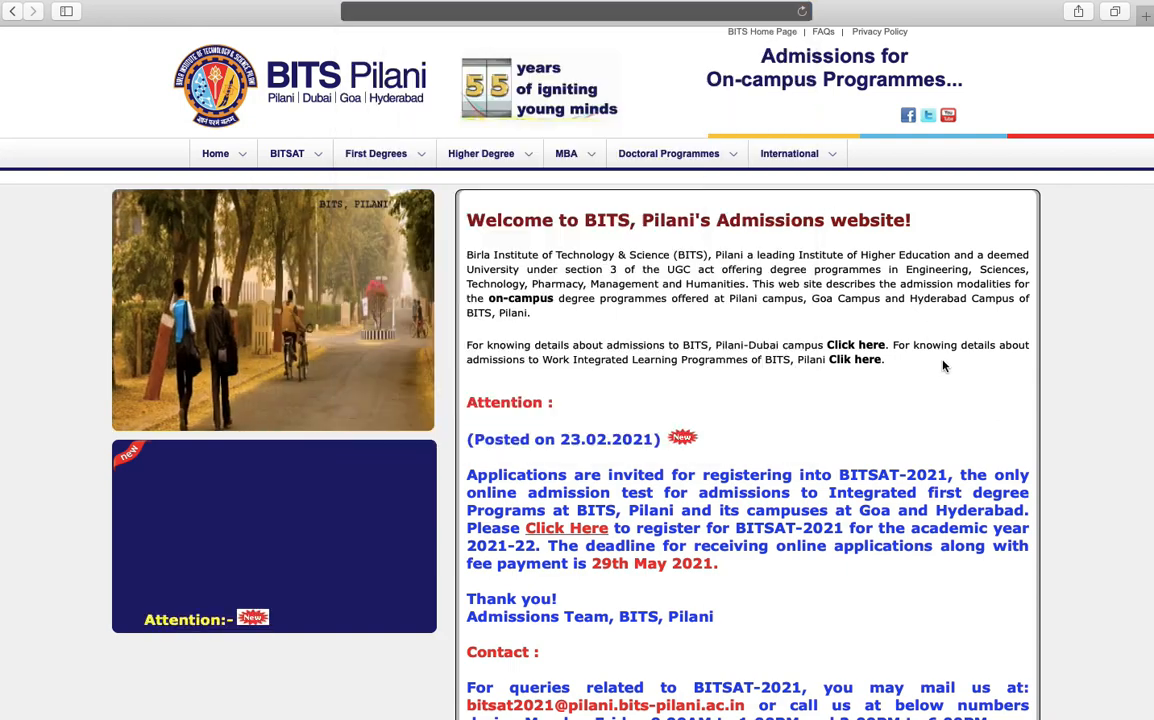
pyautogui.scroll(-3, 942, 366)
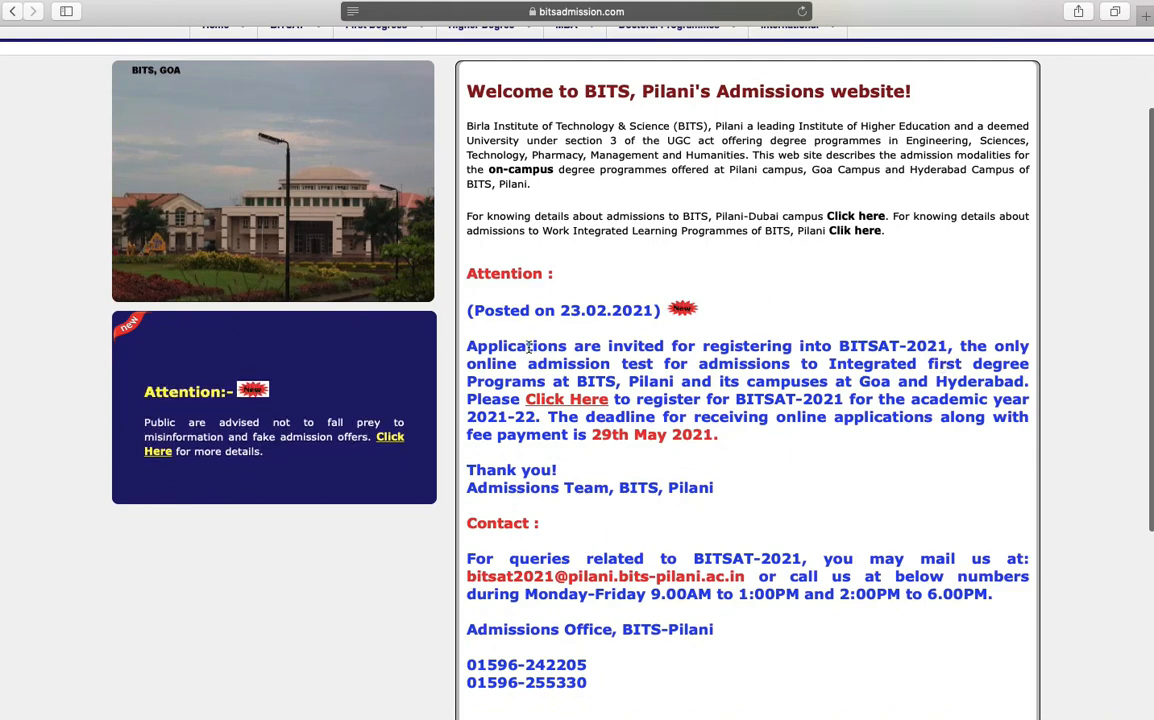
pyautogui.click(563, 401)
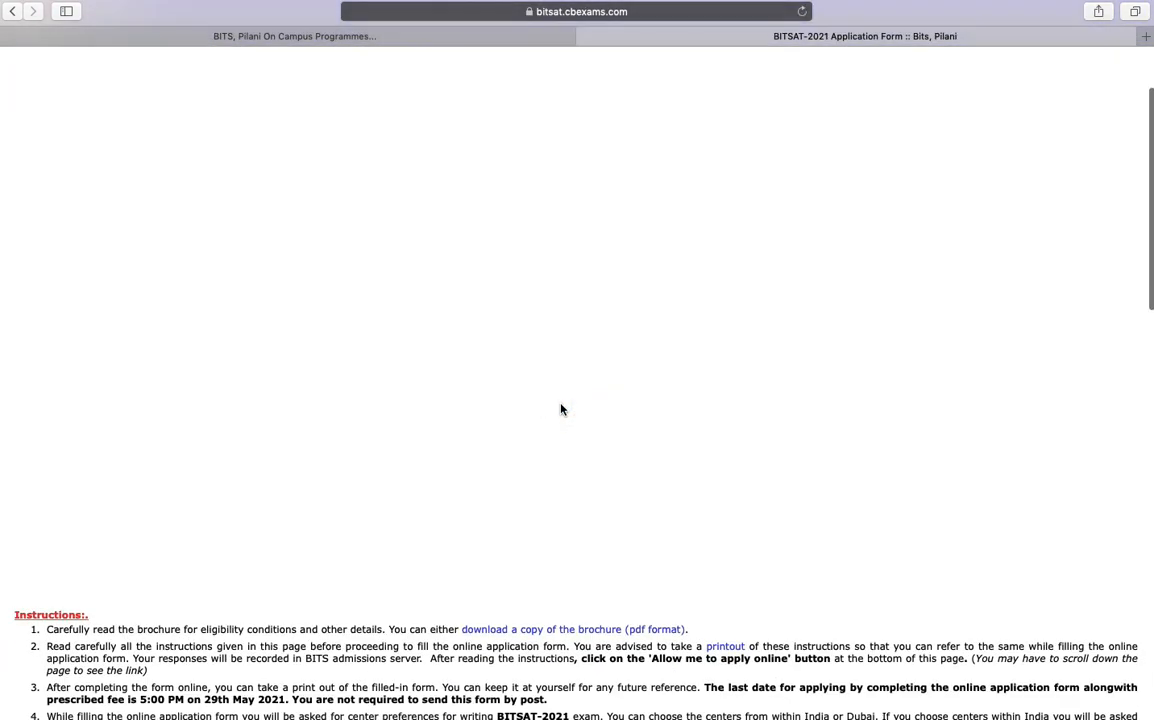
# Accept the application instructions with 'Allow me to Apply Online'
pyautogui.scroll(-10, 561, 409)
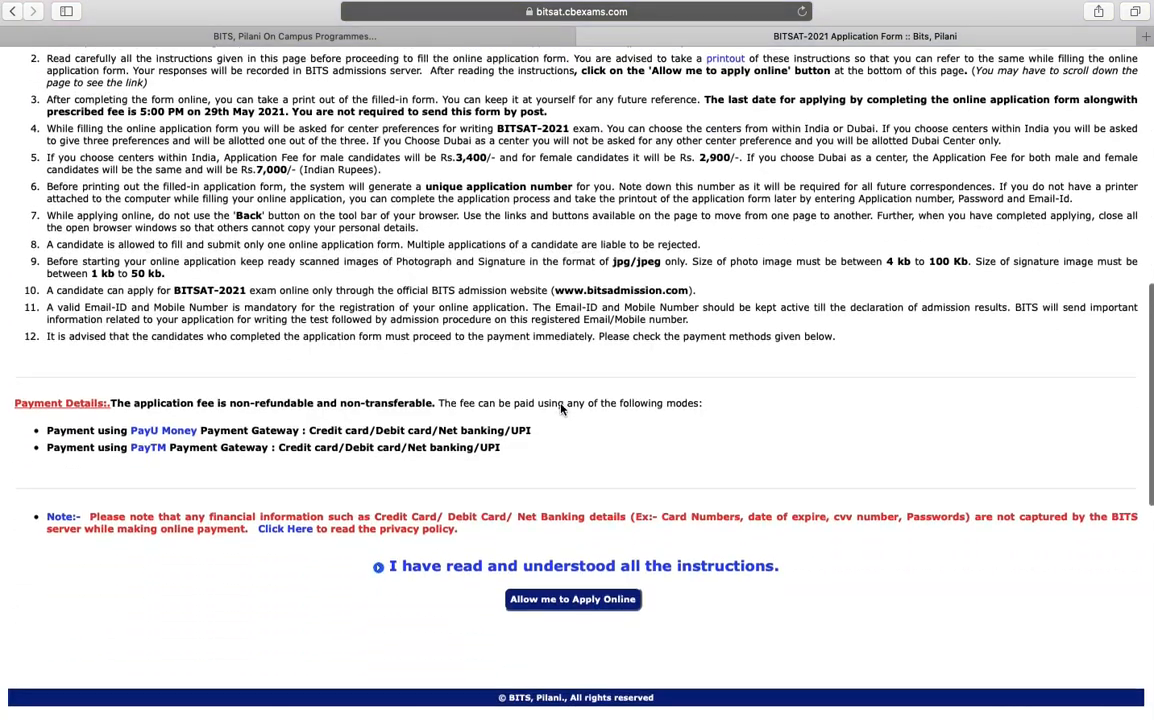
pyautogui.scroll(-3, 561, 409)
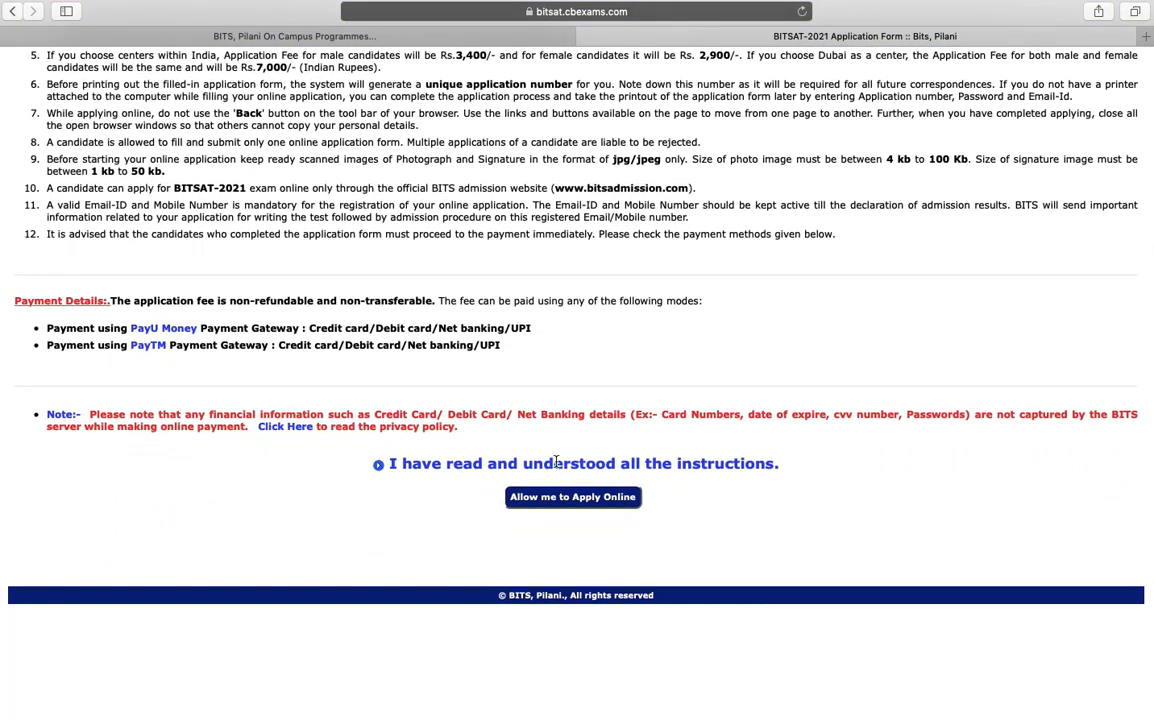
pyautogui.click(561, 497)
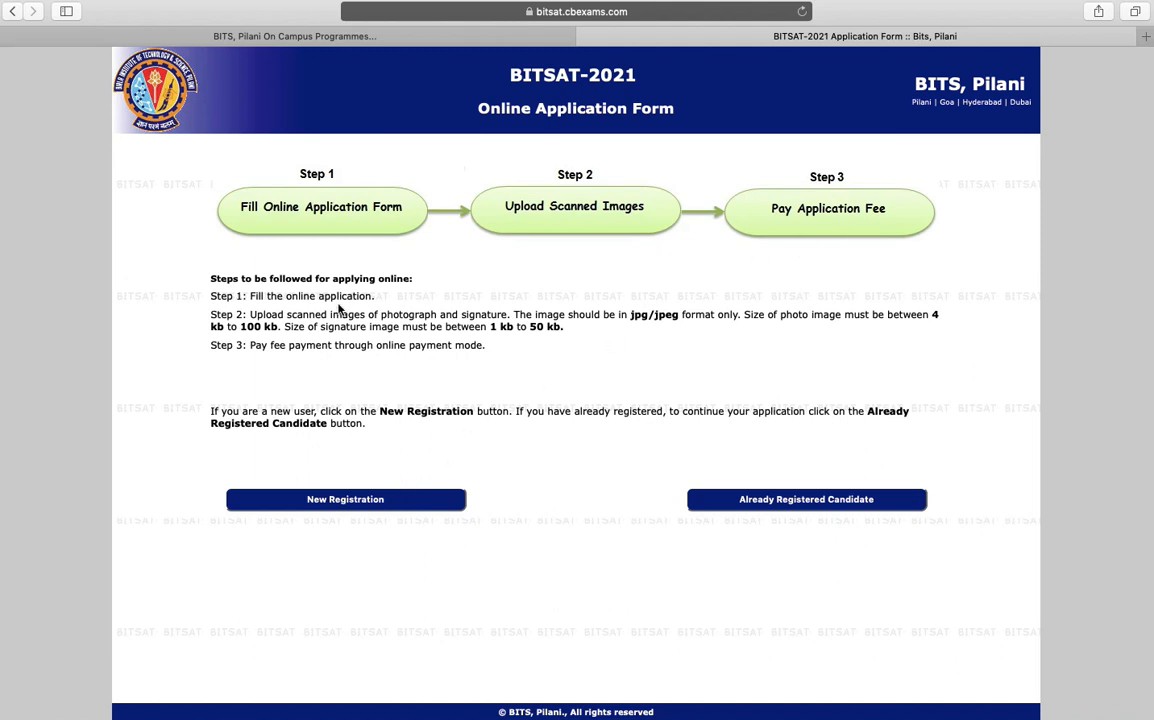
# Start a New Registration for the candidate
pyautogui.moveTo(208, 283); pyautogui.dragTo(425, 438)
pyautogui.click(425, 443)
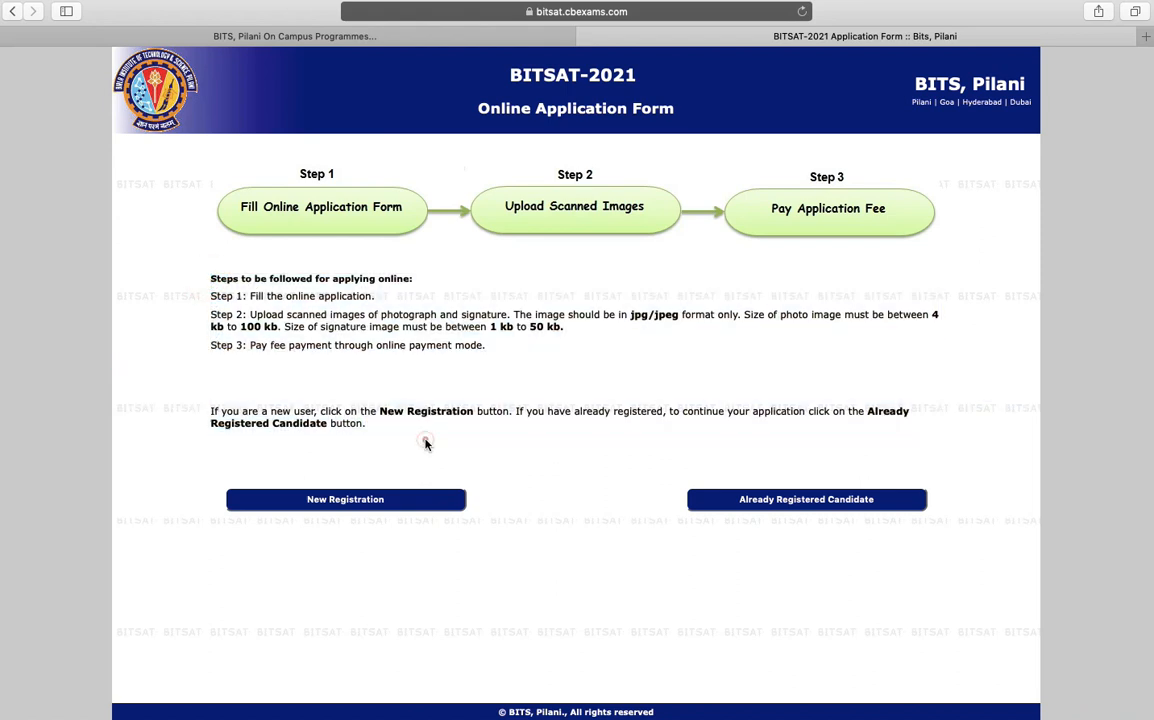
pyautogui.click(366, 505)
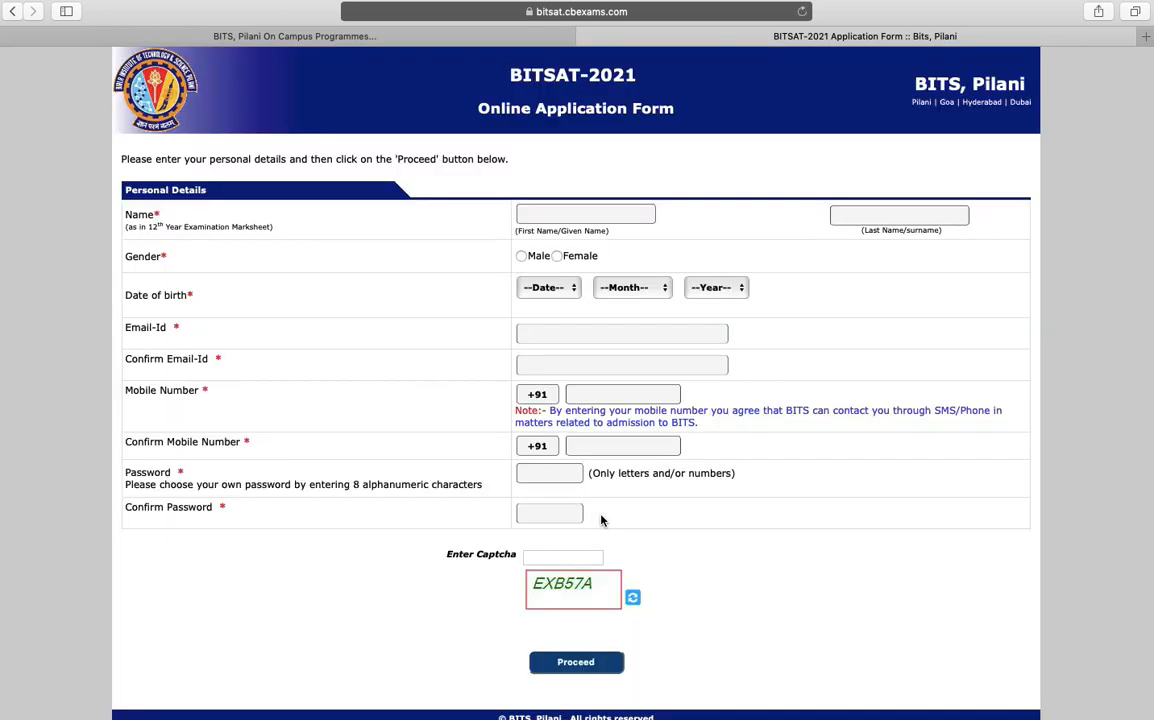
# Enter the candidate's first and last name and set gender to Male
pyautogui.click(575, 213)
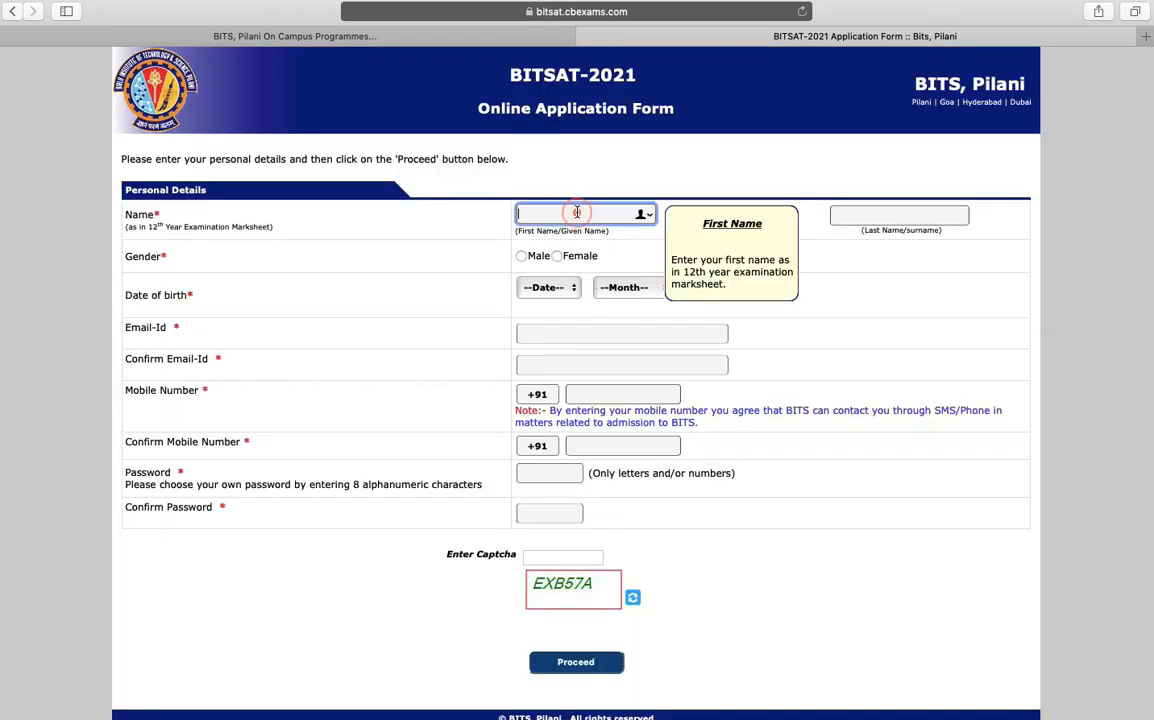
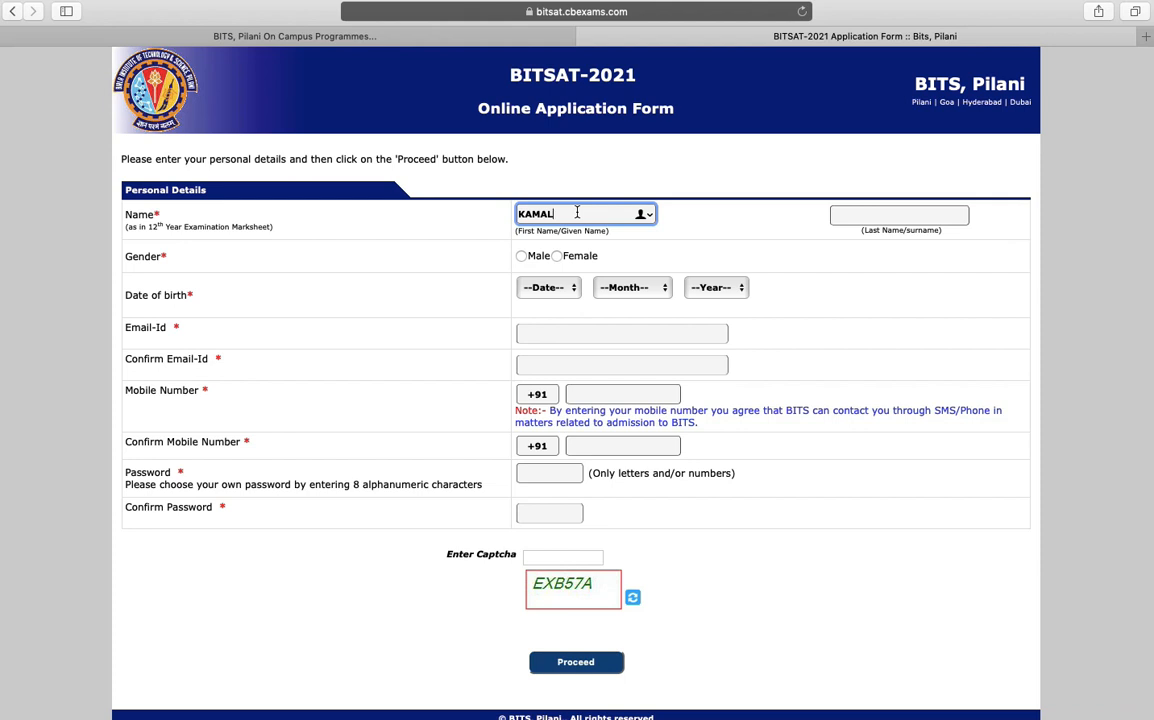
pyautogui.click(894, 216)
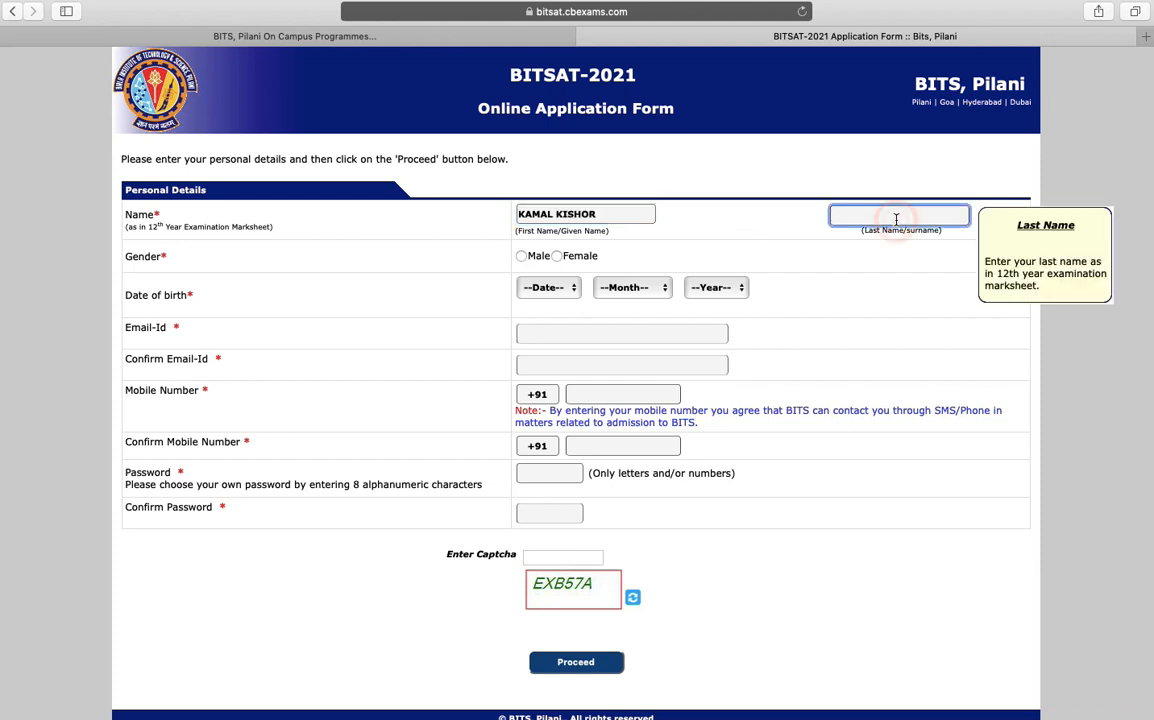
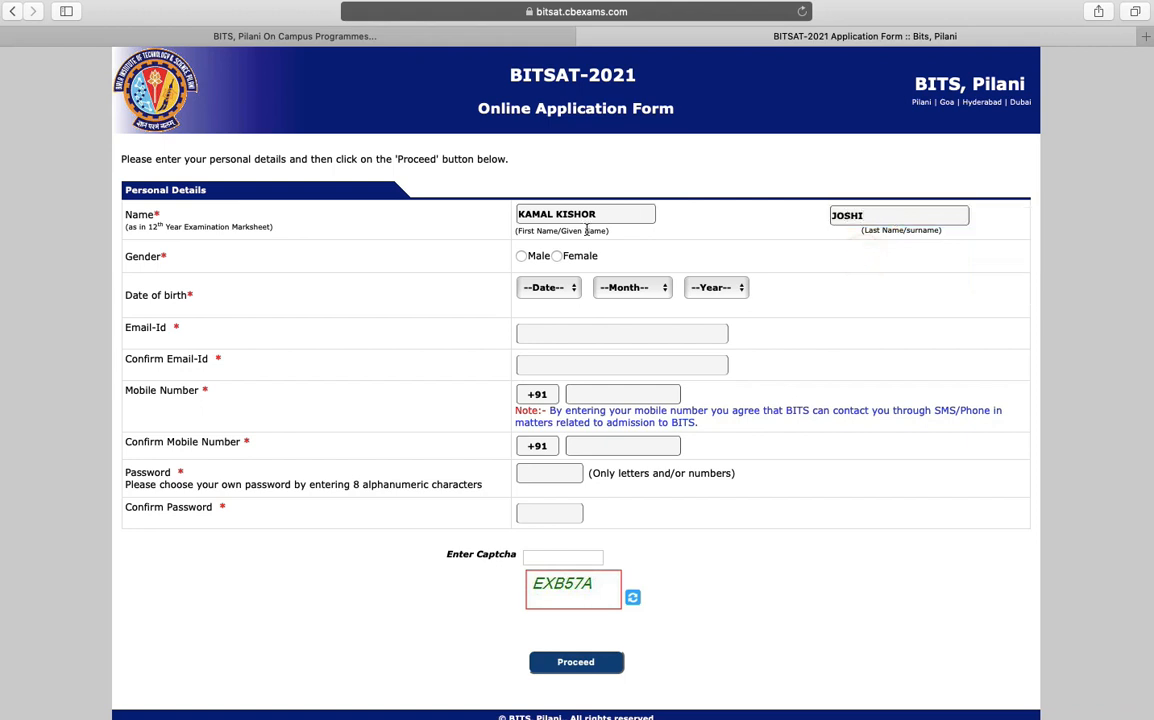
pyautogui.click(521, 258)
pyautogui.click(548, 287)
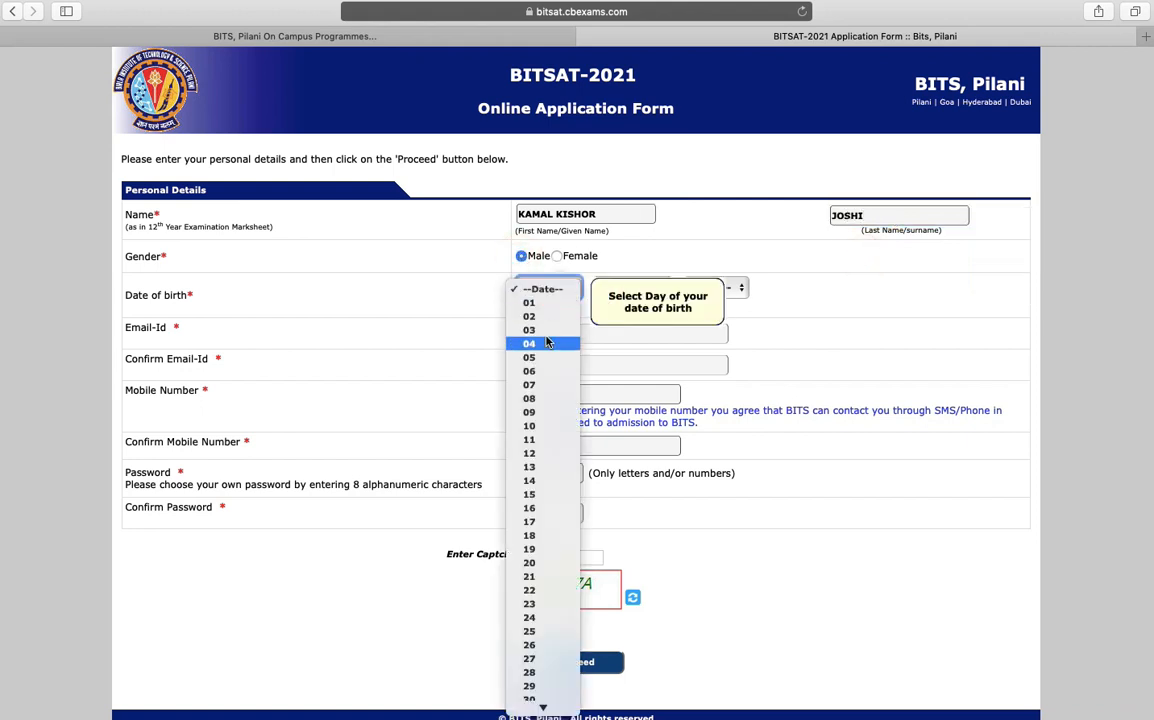
pyautogui.click(547, 335)
pyautogui.click(632, 287)
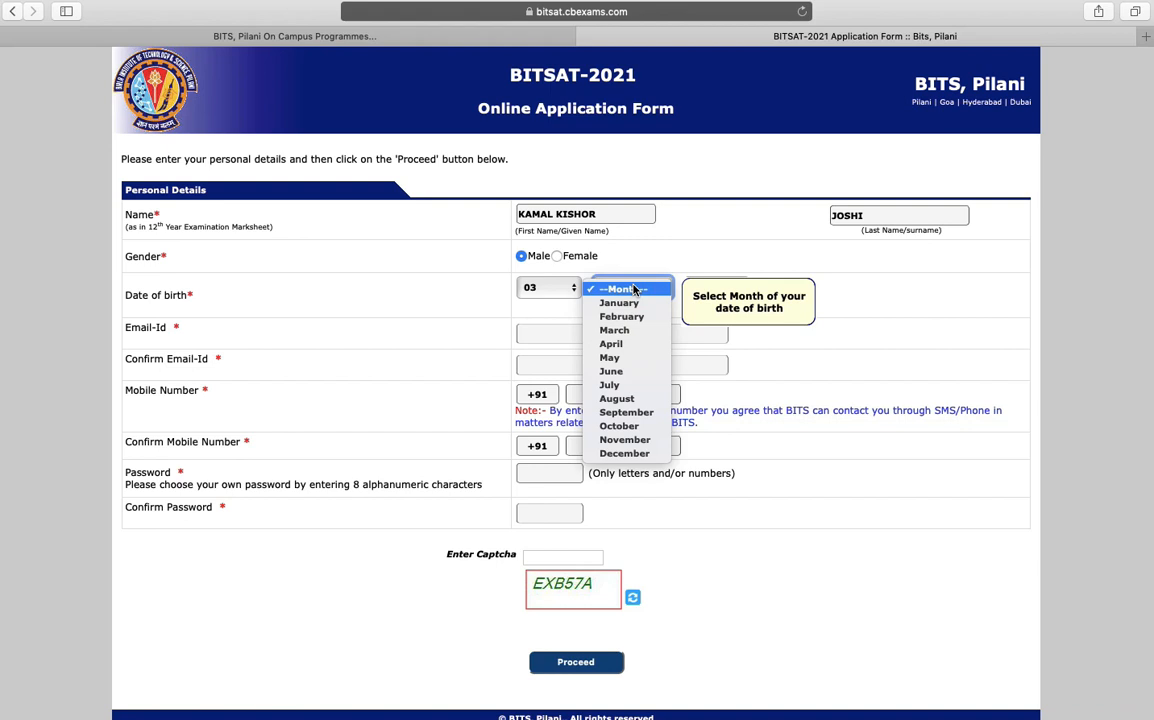
pyautogui.click(623, 441)
pyautogui.click(716, 287)
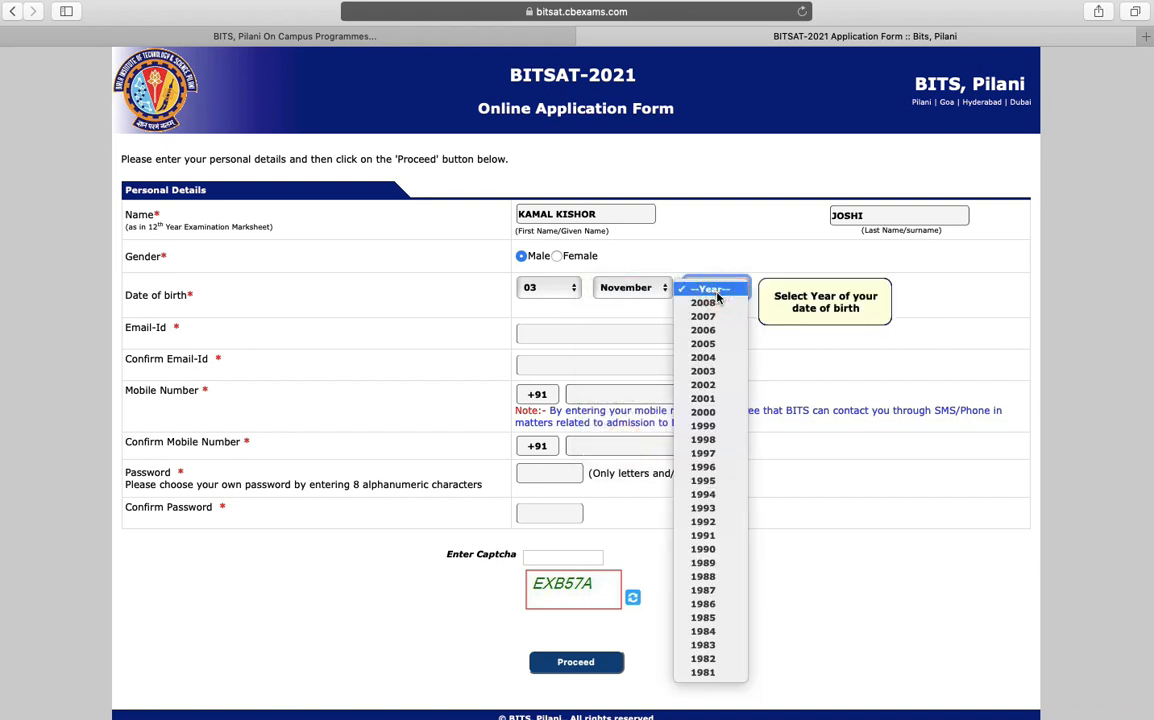
pyautogui.click(698, 477)
pyautogui.click(623, 335)
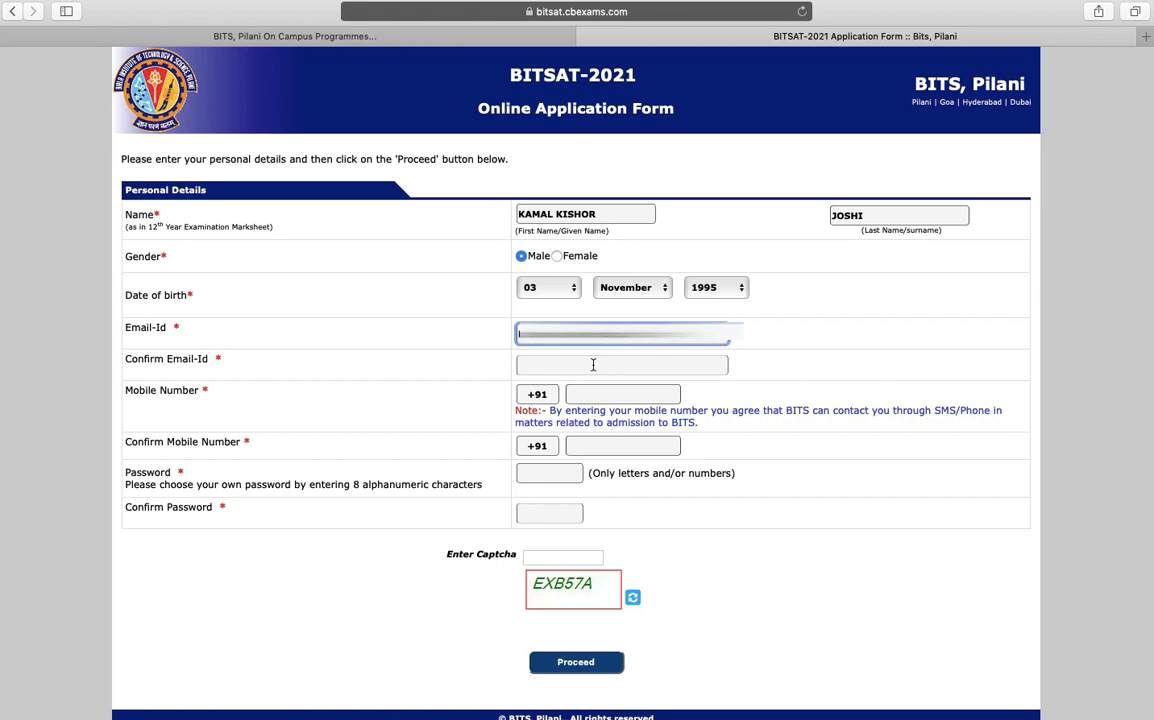
# Confirm the candidate's e-mail and enter and confirm the mobile number
pyautogui.click(592, 366)
pyautogui.write('ma')
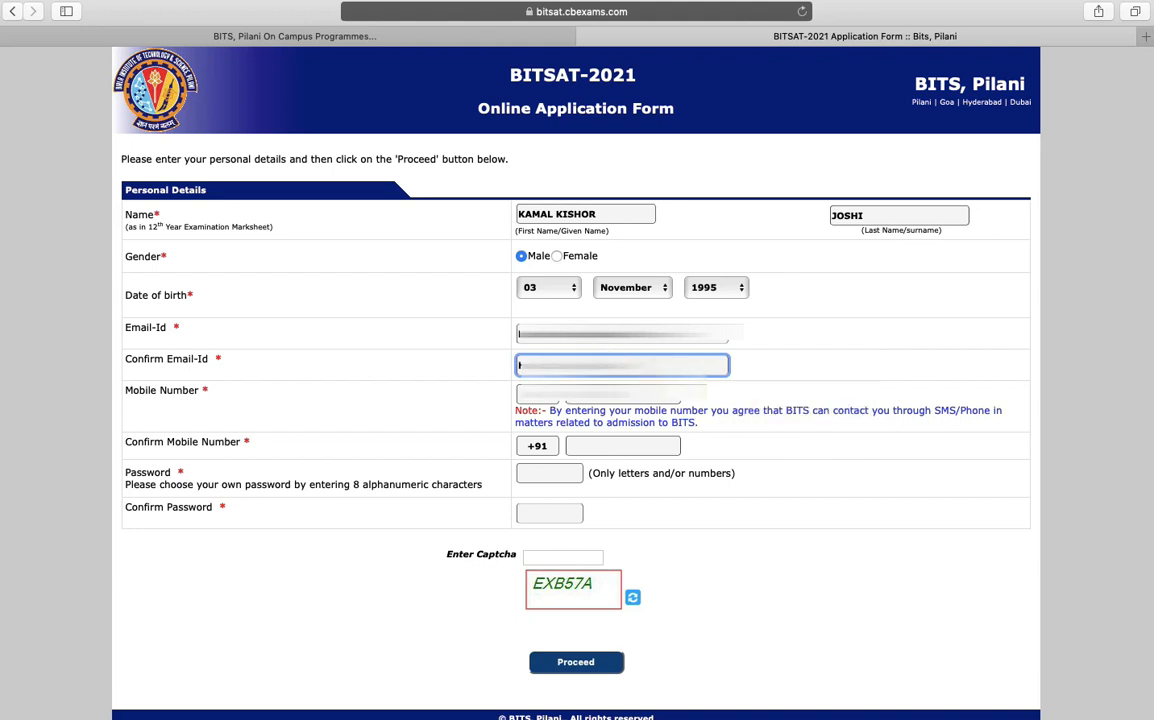
pyautogui.write('il')
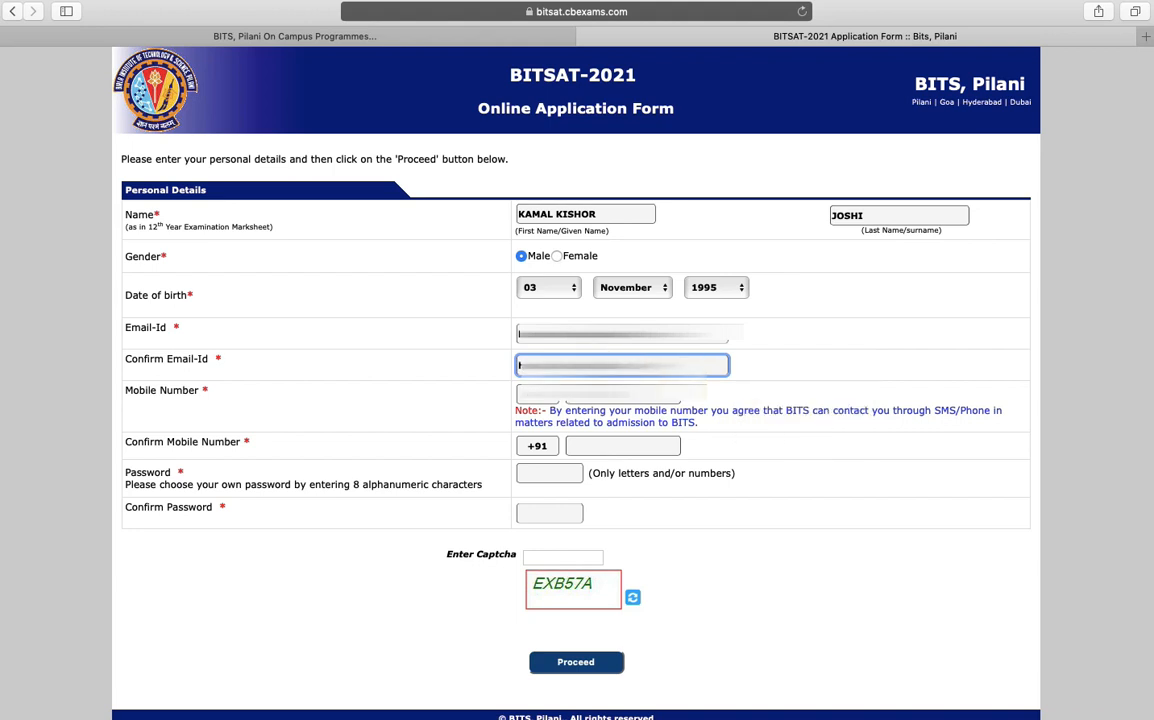
pyautogui.write('.c')
pyautogui.press('Tab')
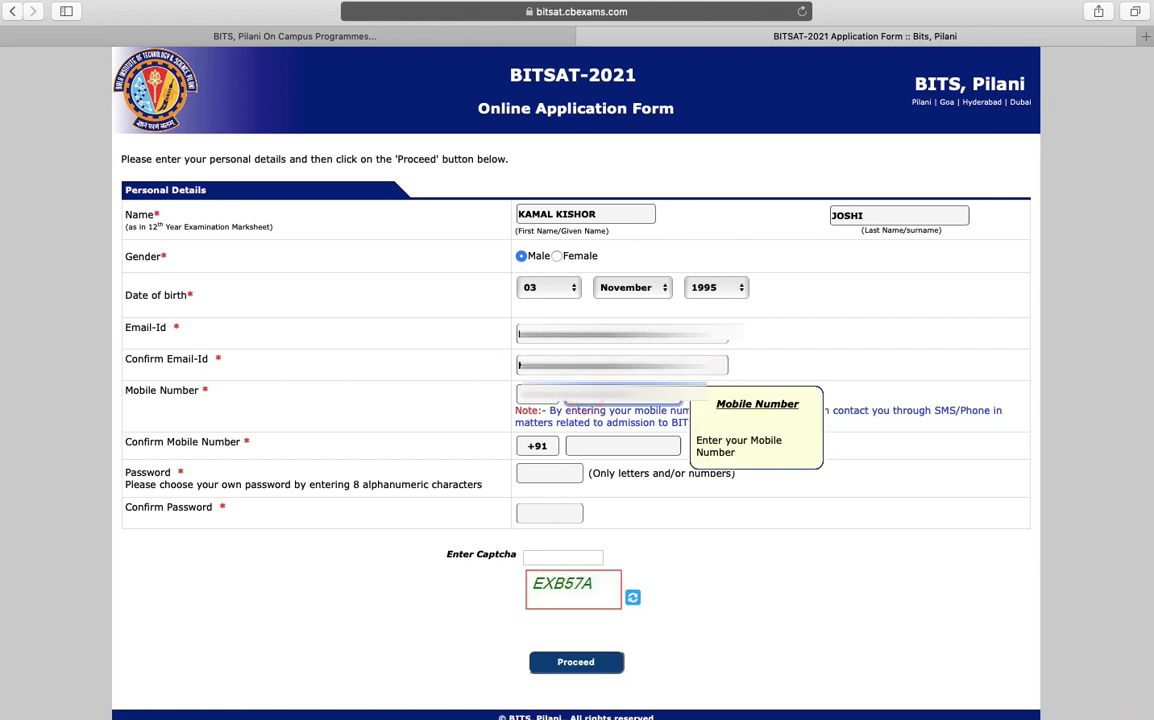
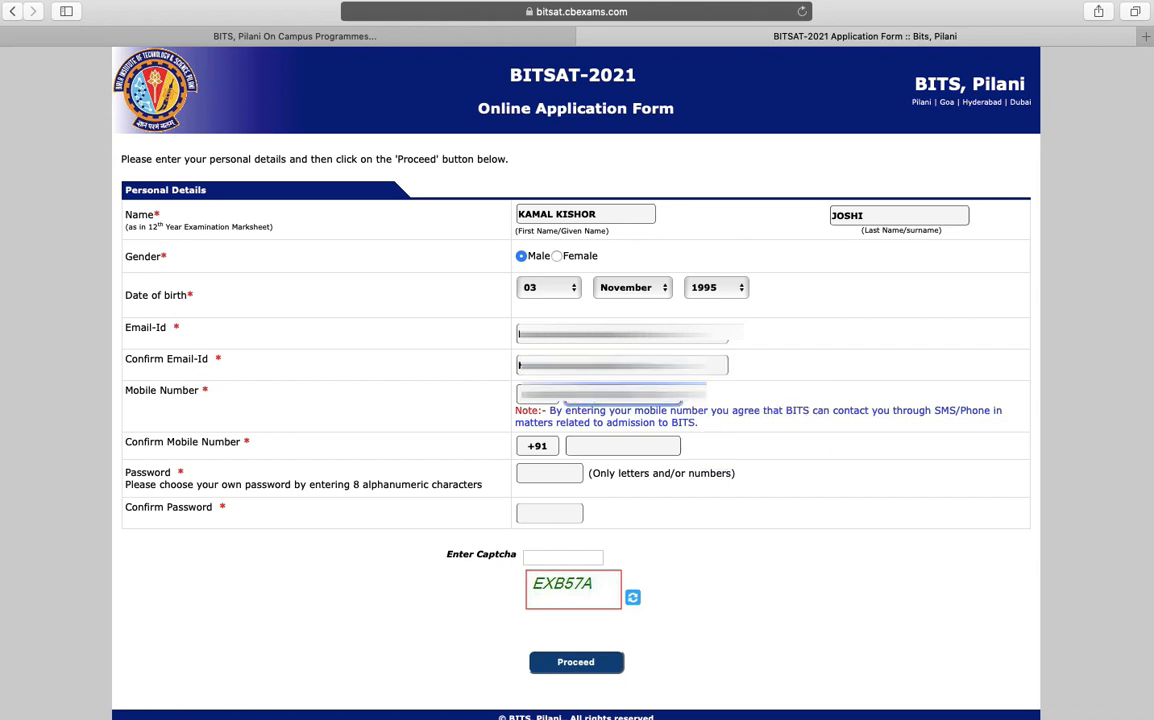
pyautogui.press('Tab')
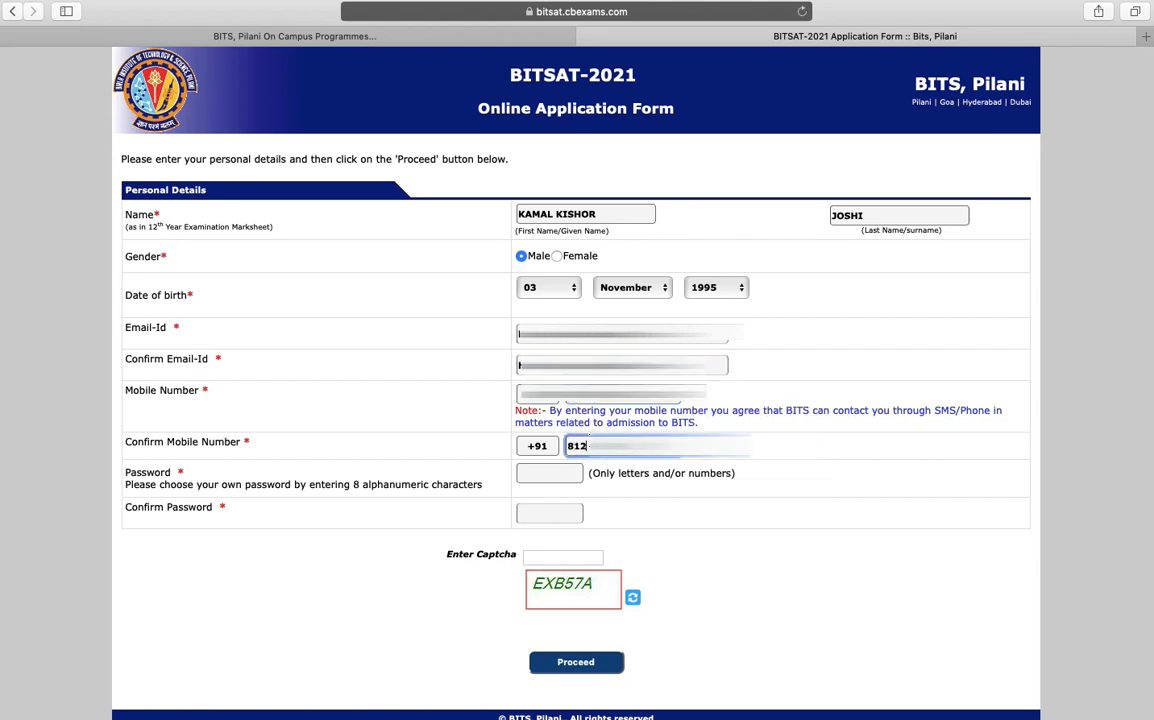
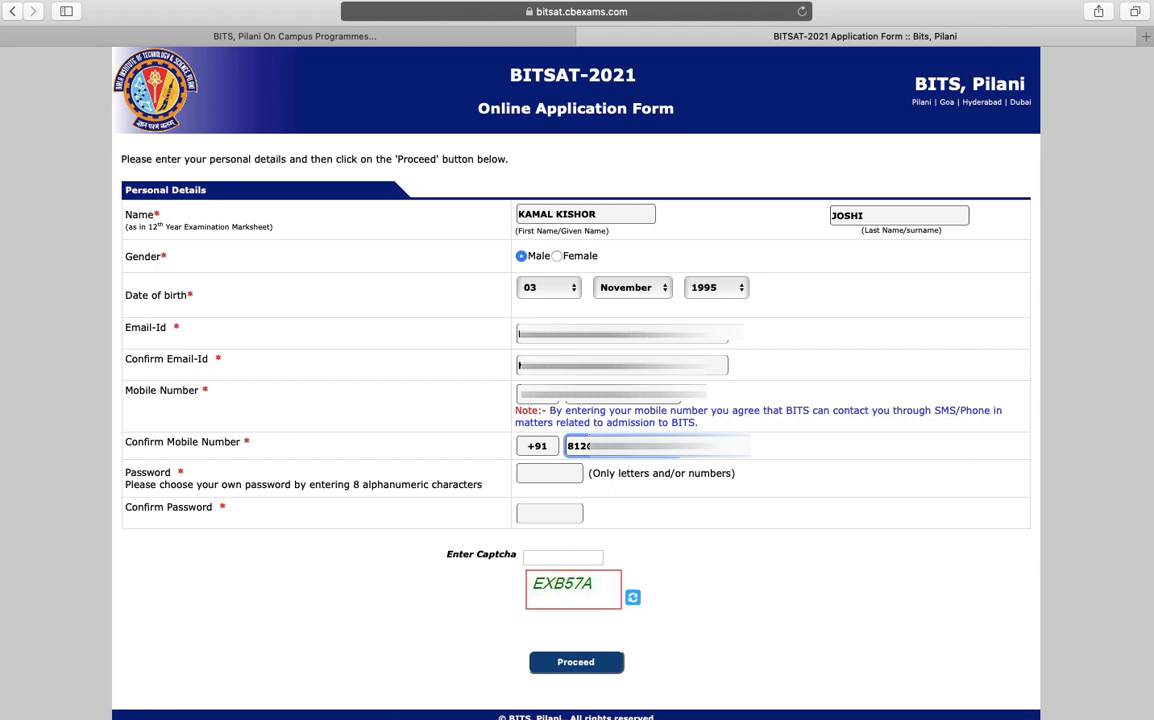
# Set and confirm the password, enter the captcha code, then proceed and confirm the details
pyautogui.click(548, 472)
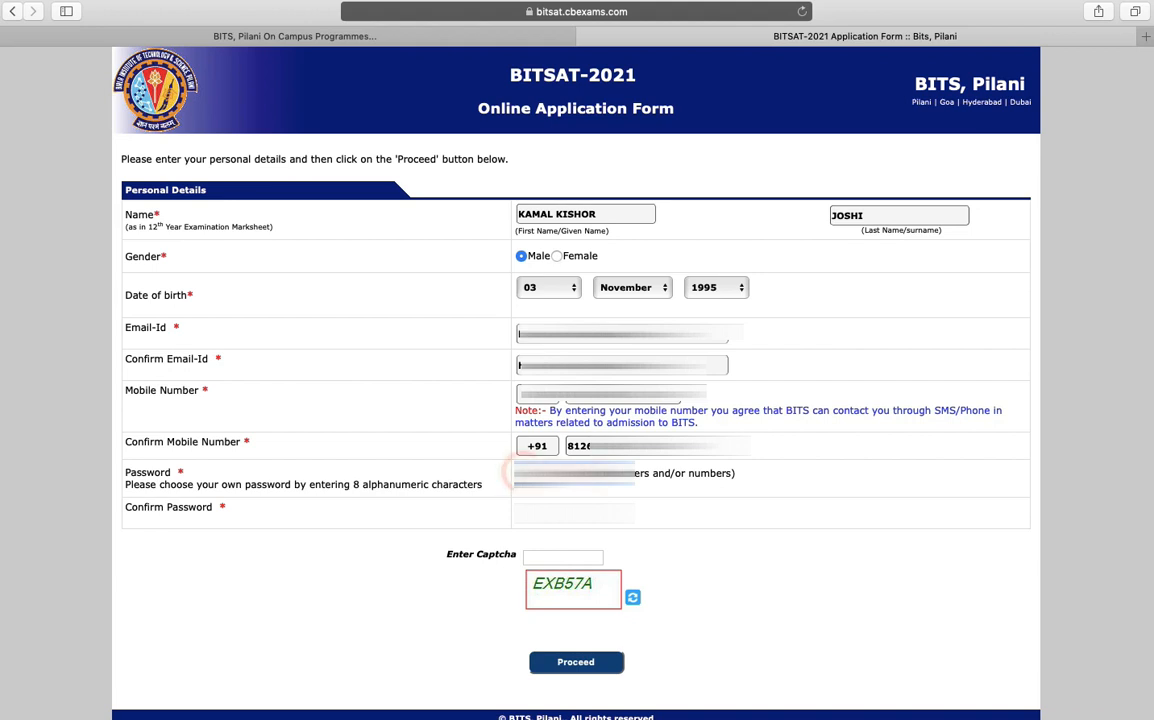
pyautogui.click(571, 510)
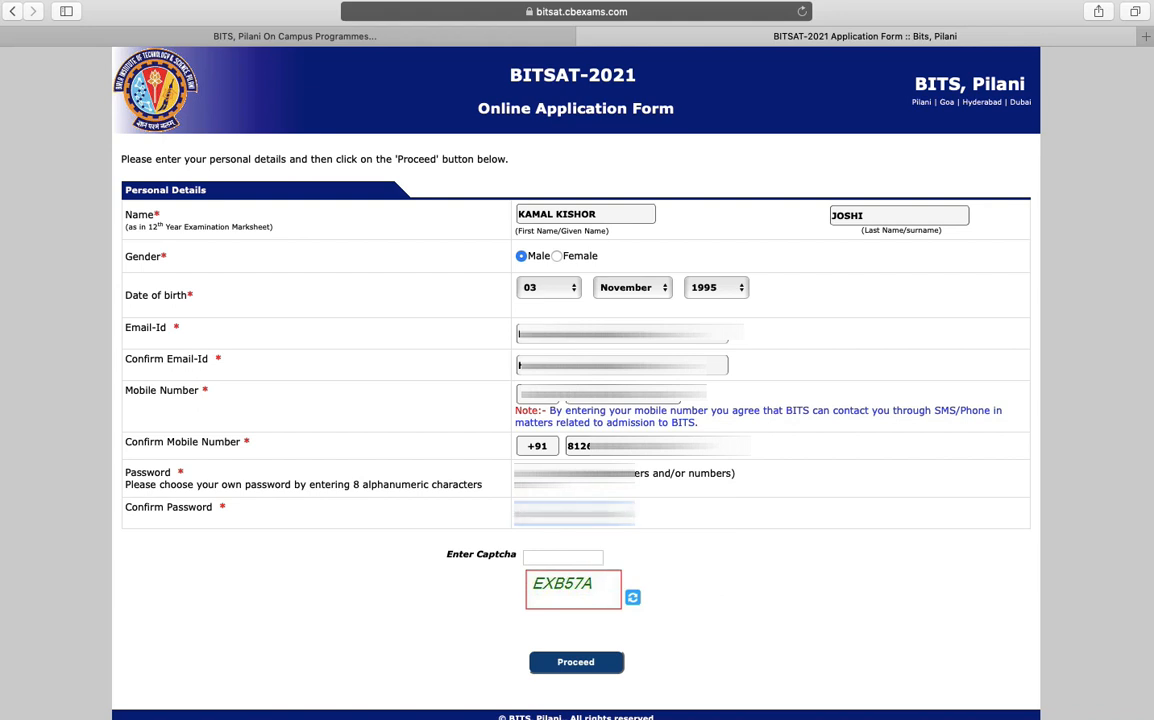
pyautogui.click(552, 555)
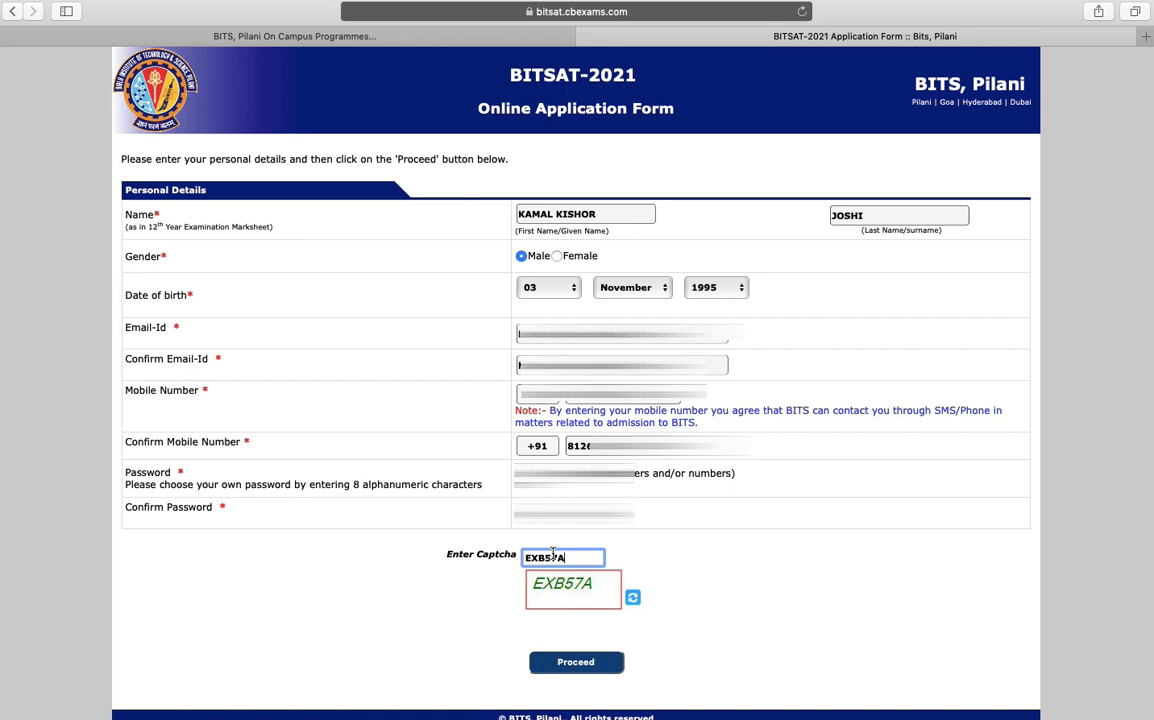
pyautogui.write('EXB57A')
pyautogui.click(575, 662)
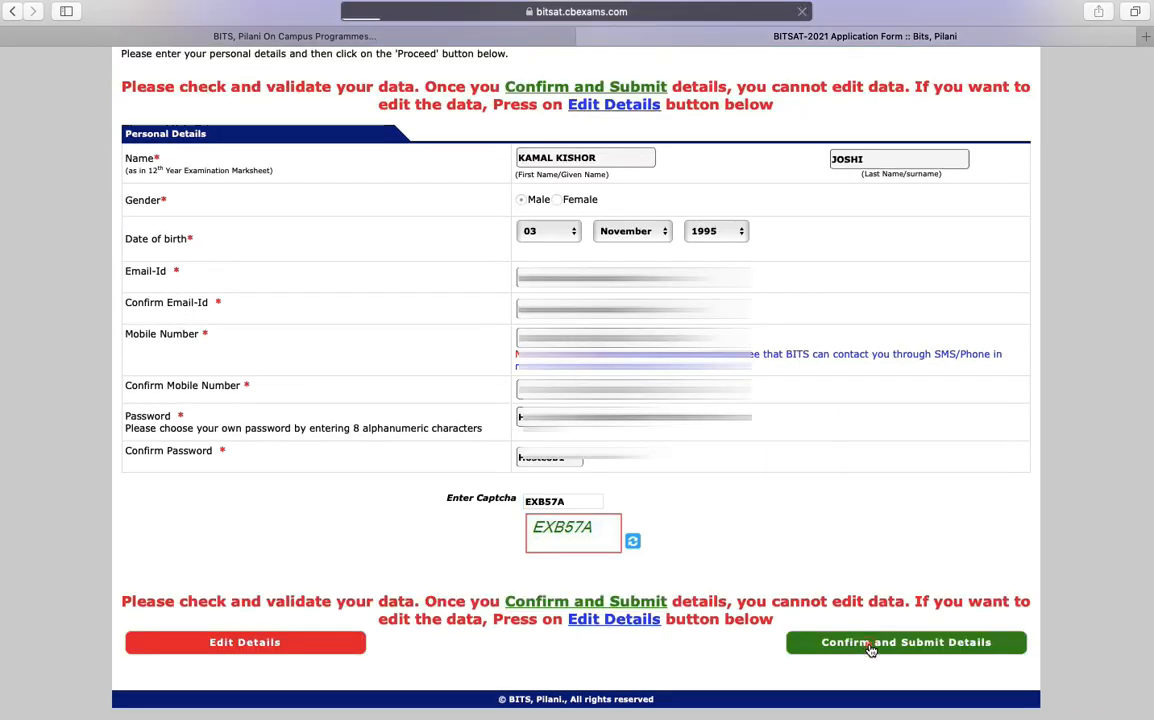
pyautogui.click(870, 646)
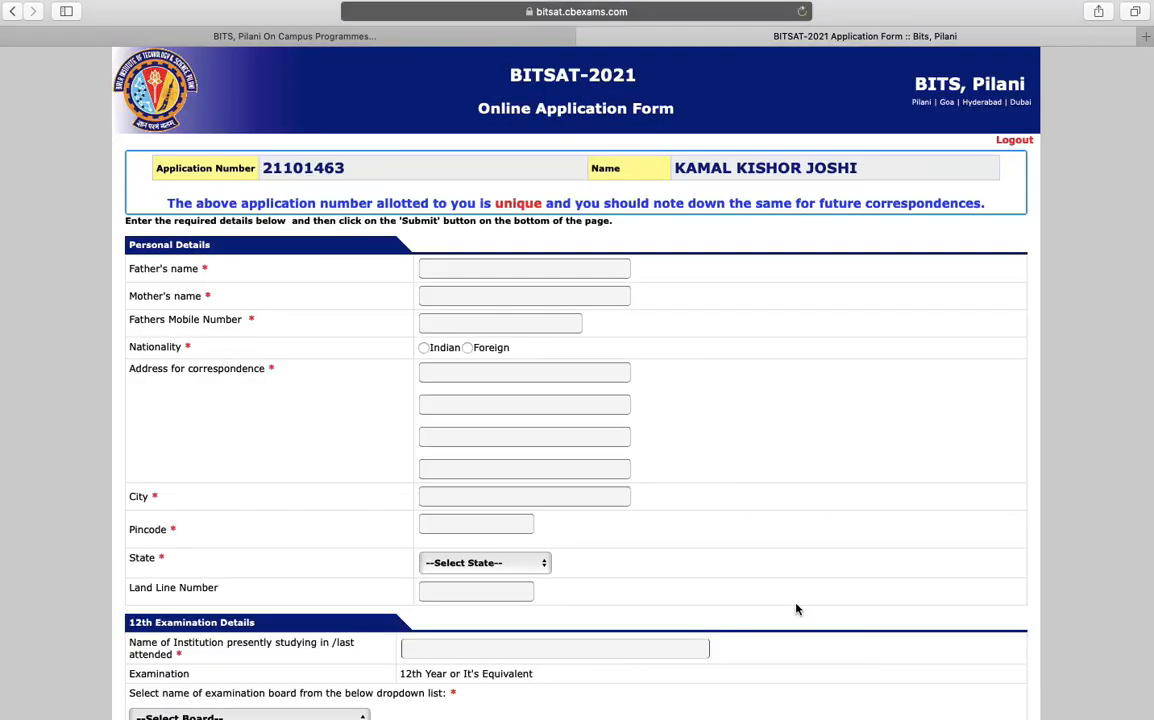
# Enter the father's and mother's names and the father's mobile number, and set nationality to Indian
pyautogui.click(518, 268)
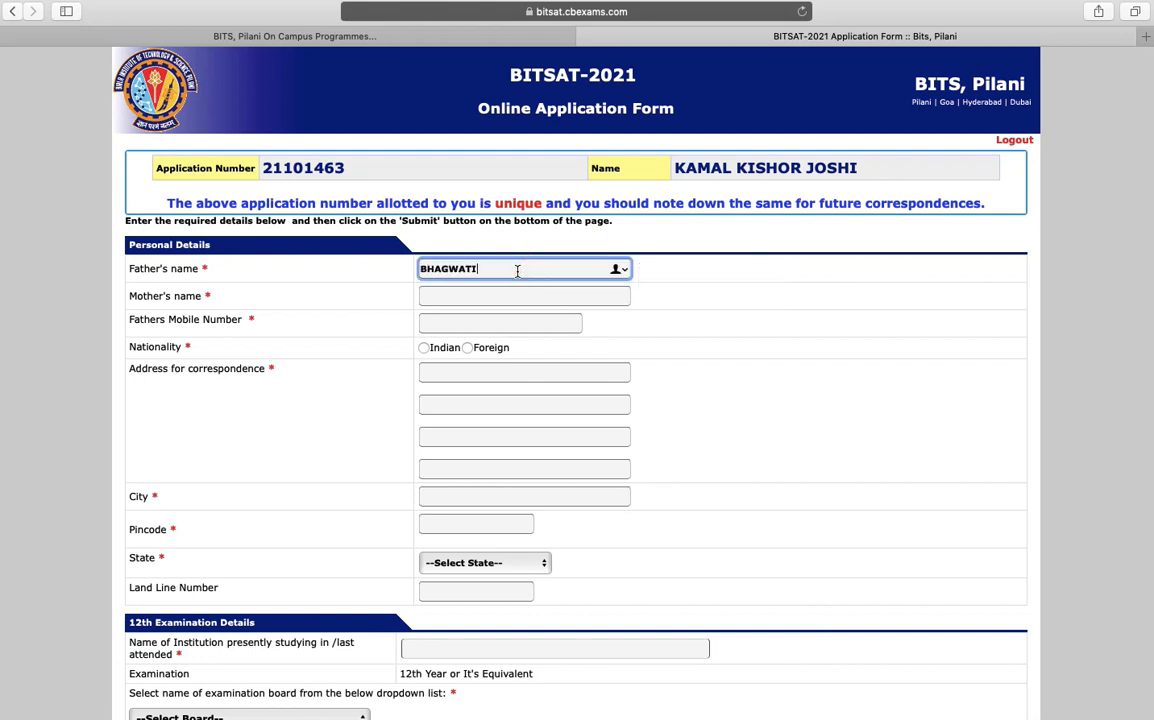
pyautogui.click(494, 294)
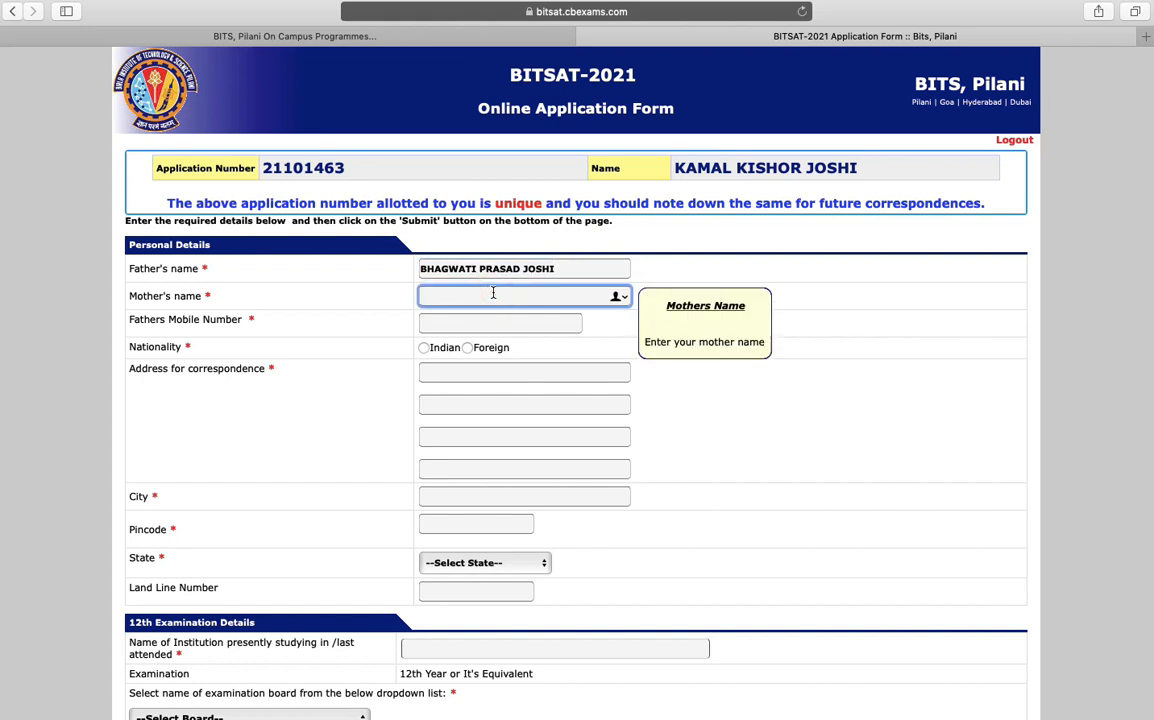
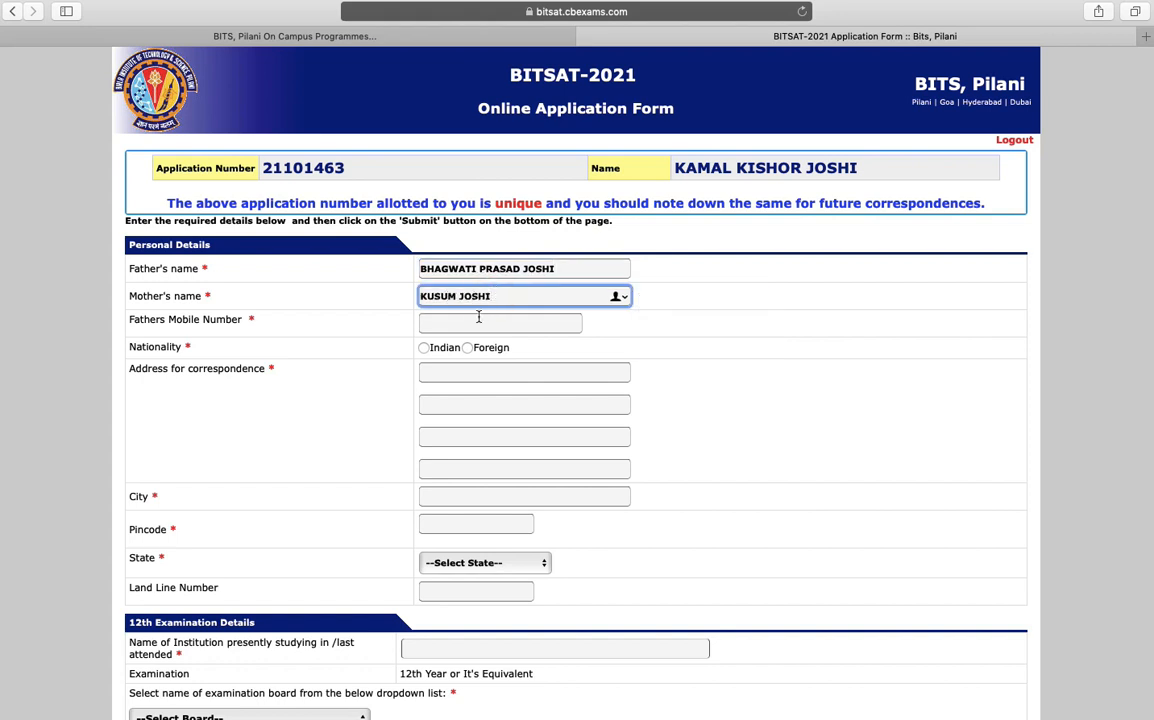
pyautogui.click(477, 321)
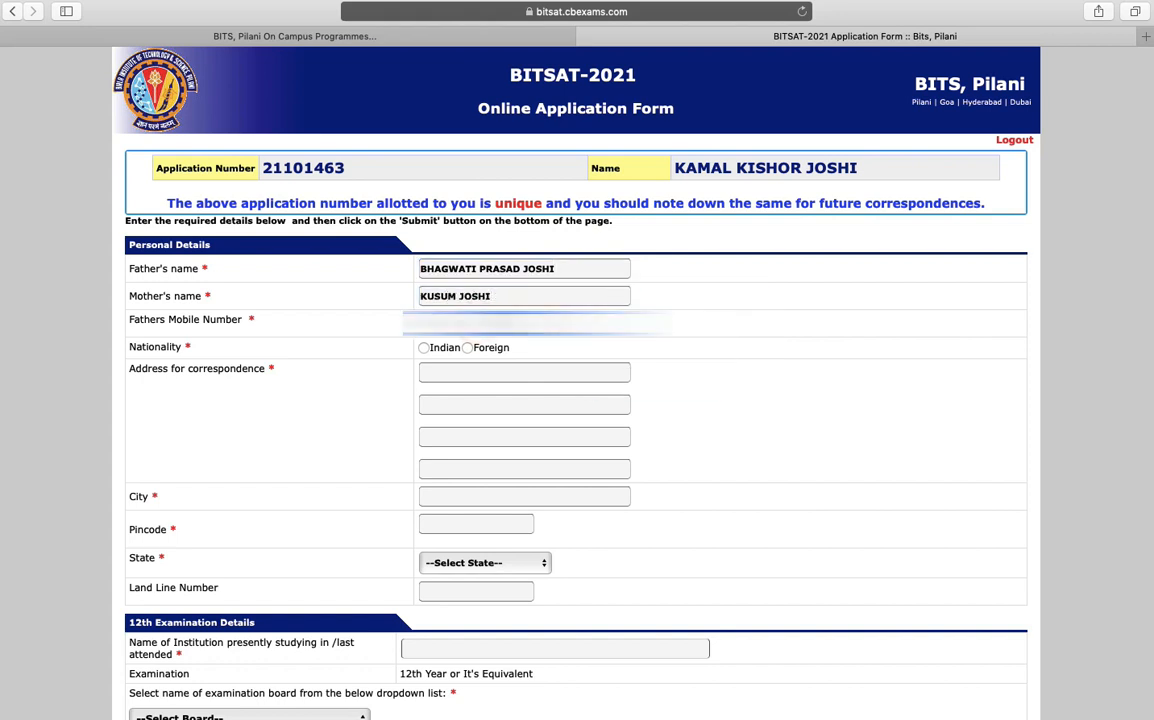
pyautogui.write('*****')
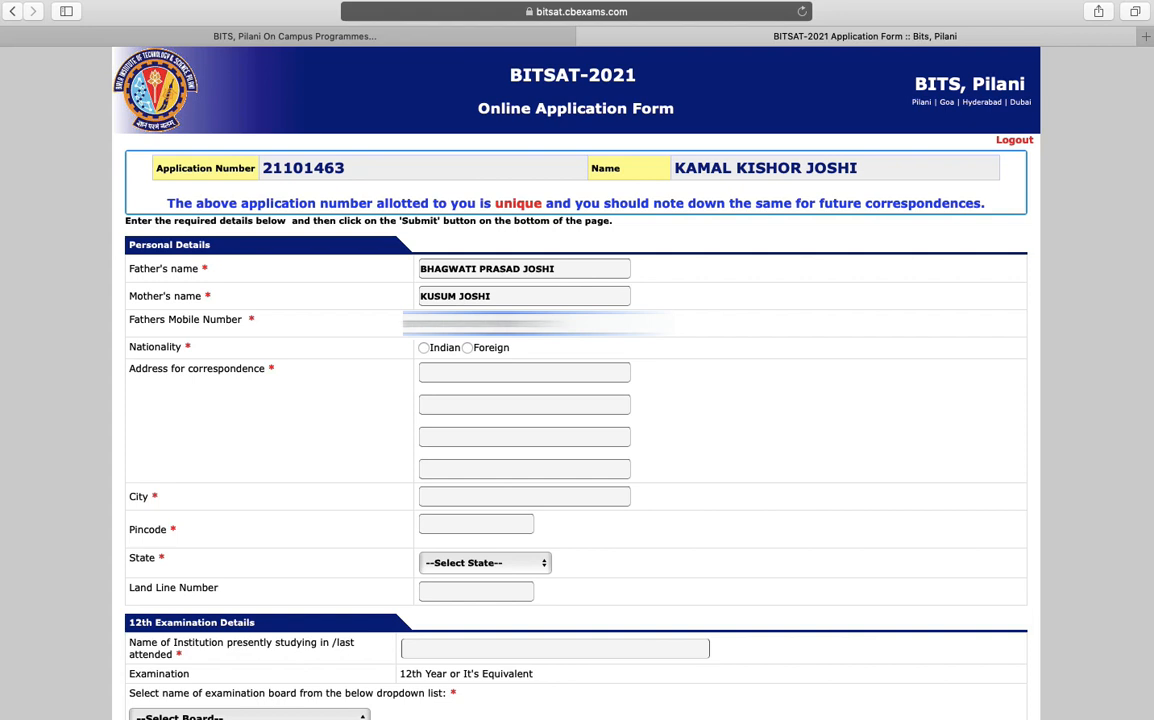
pyautogui.click(430, 350)
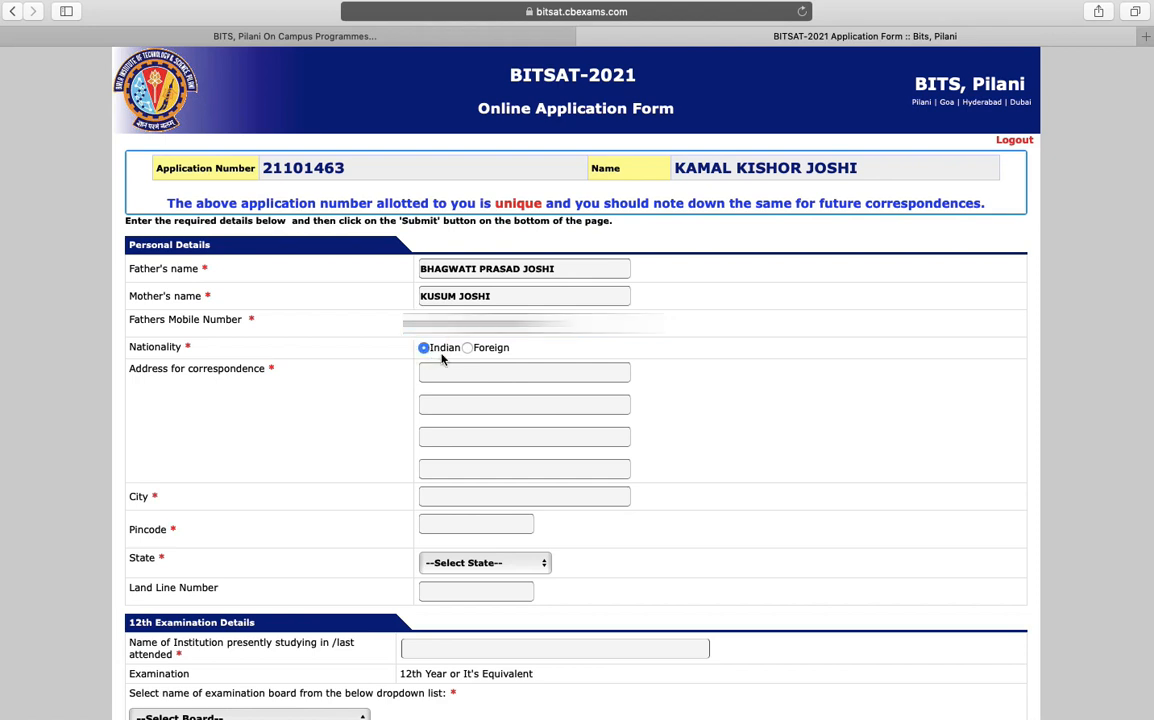
# Fill in the first two lines of the correspondence address
pyautogui.click(464, 375)
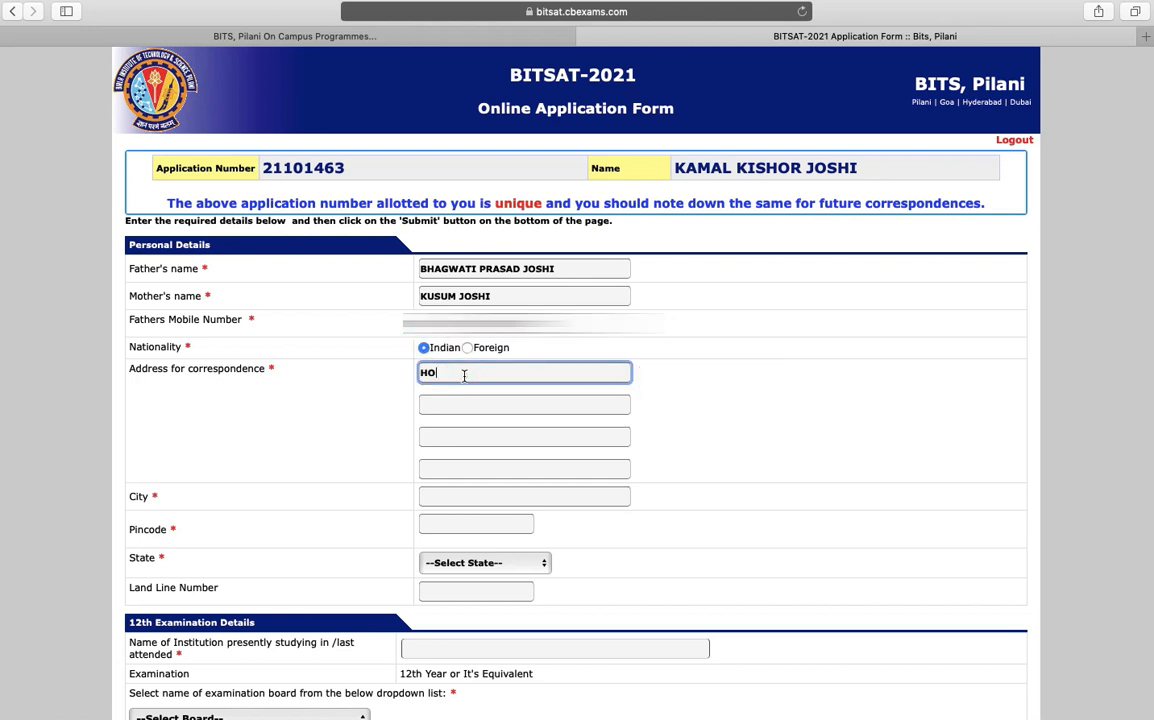
pyautogui.click(452, 401)
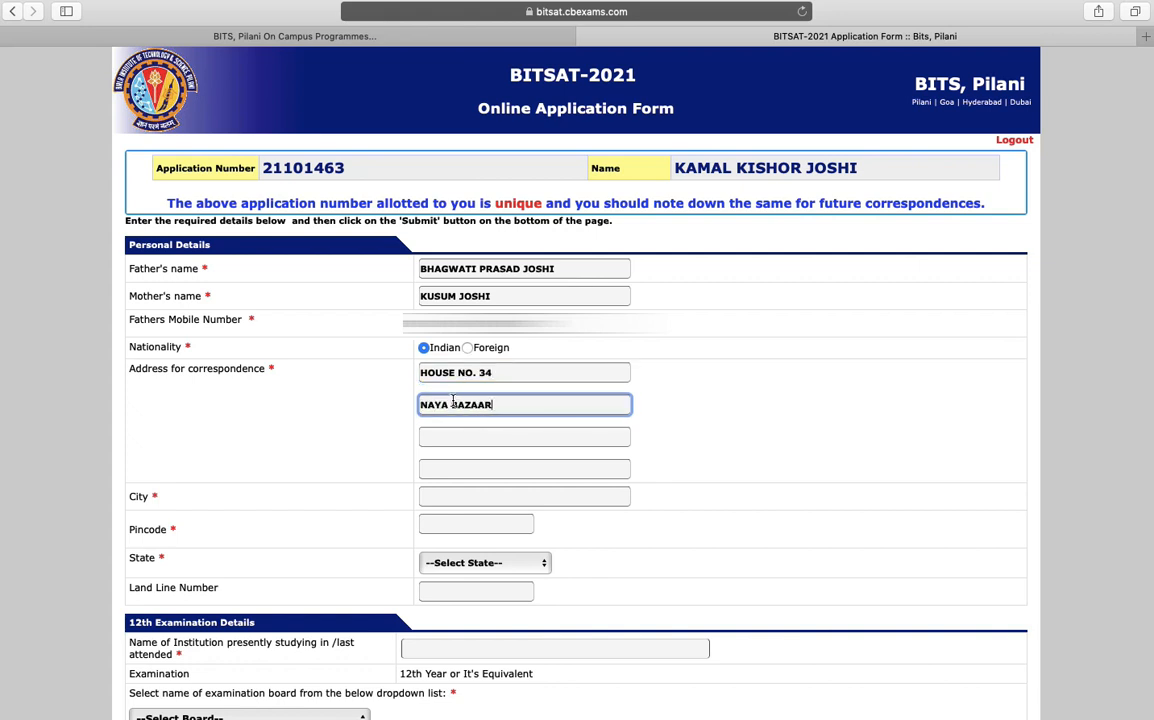
pyautogui.click(453, 468)
# Enter the city and pincode and choose the state from the dropdown
pyautogui.click(453, 494)
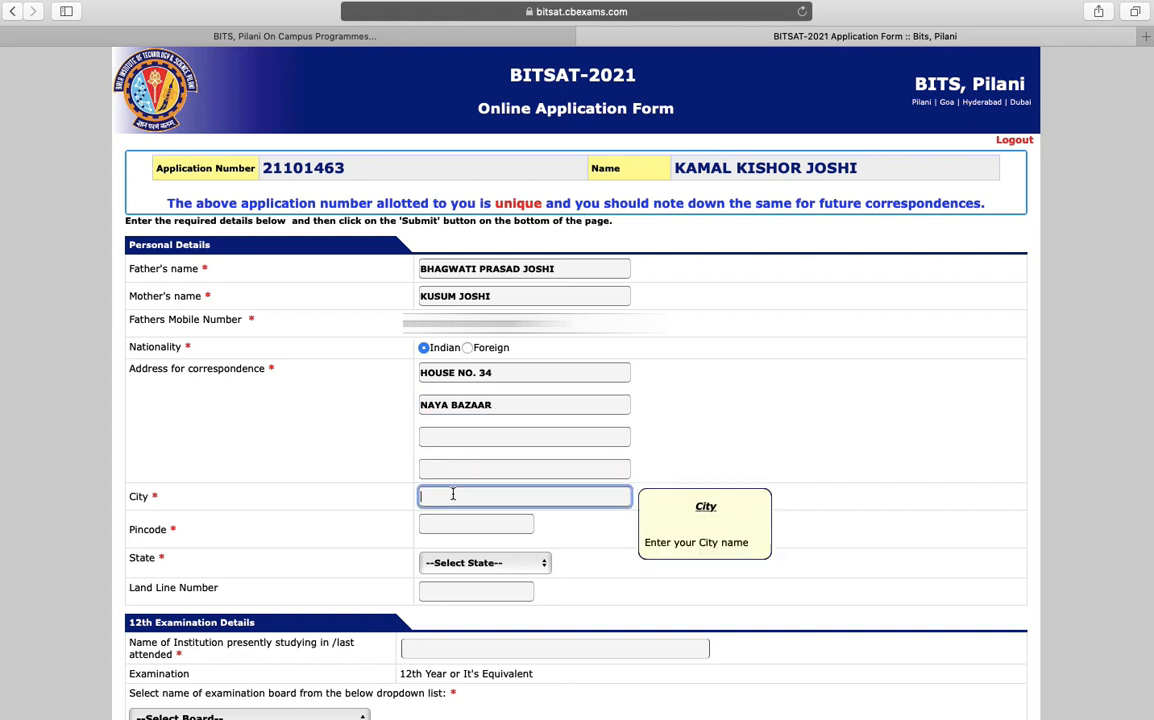
pyautogui.write('PITHORAGA')
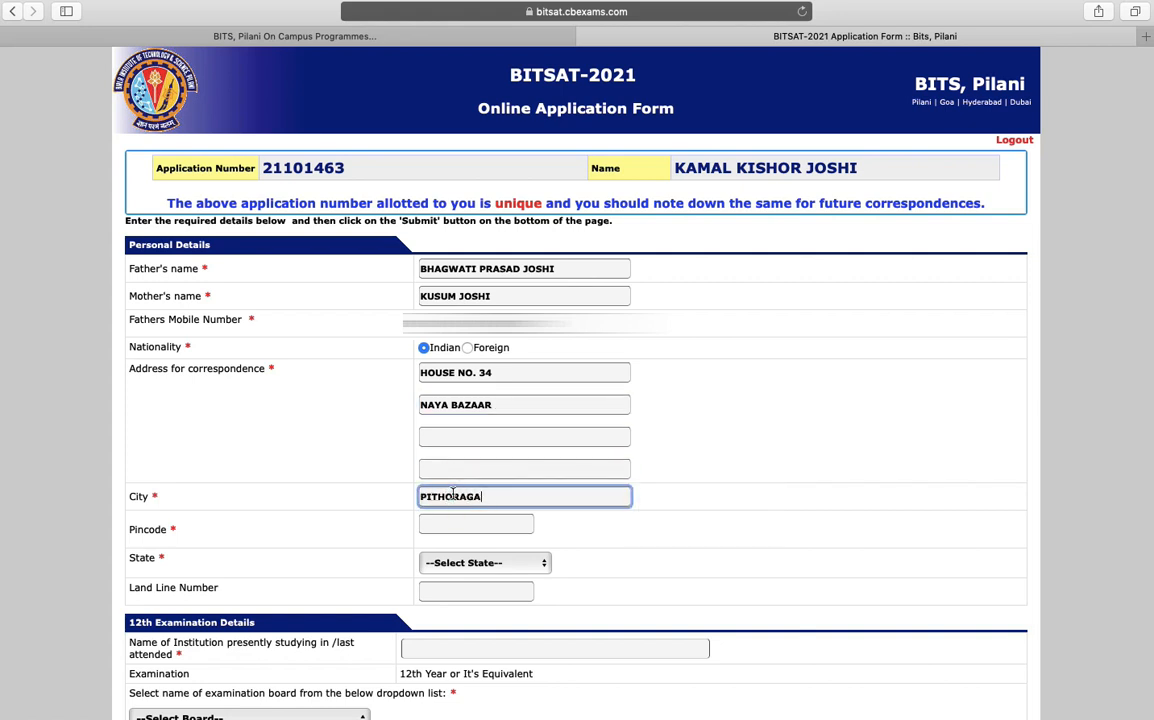
pyautogui.write('RH')
pyautogui.click(443, 525)
pyautogui.write('262')
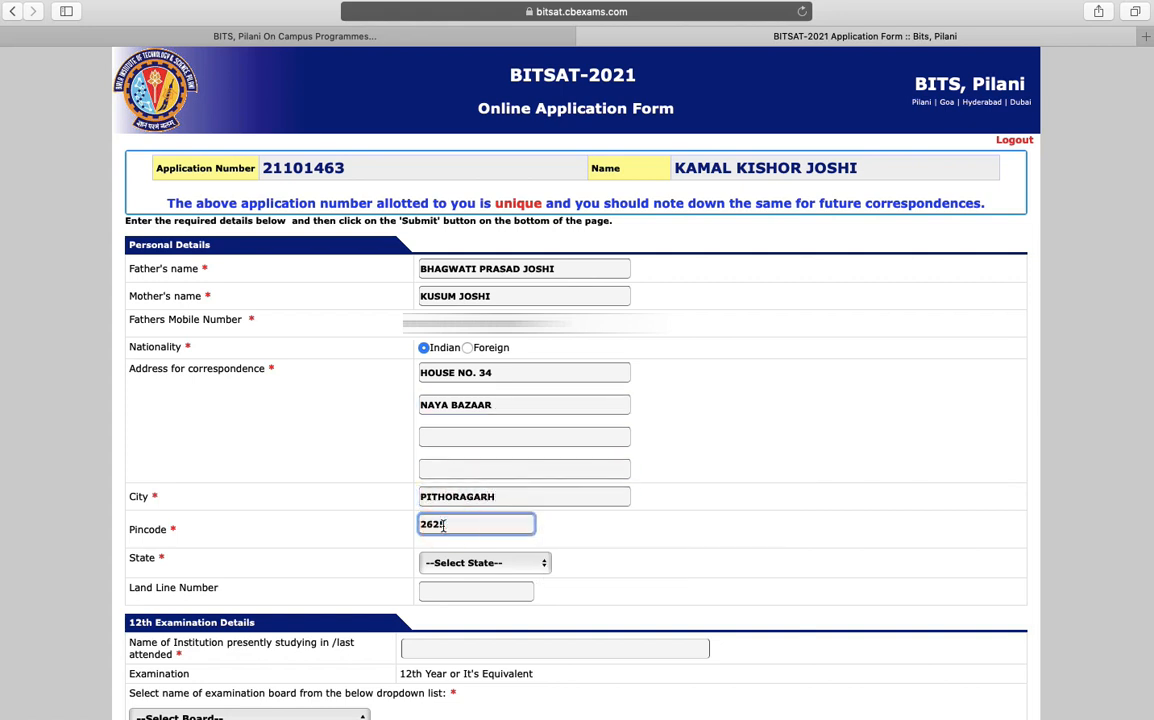
pyautogui.write('501')
pyautogui.click(484, 563)
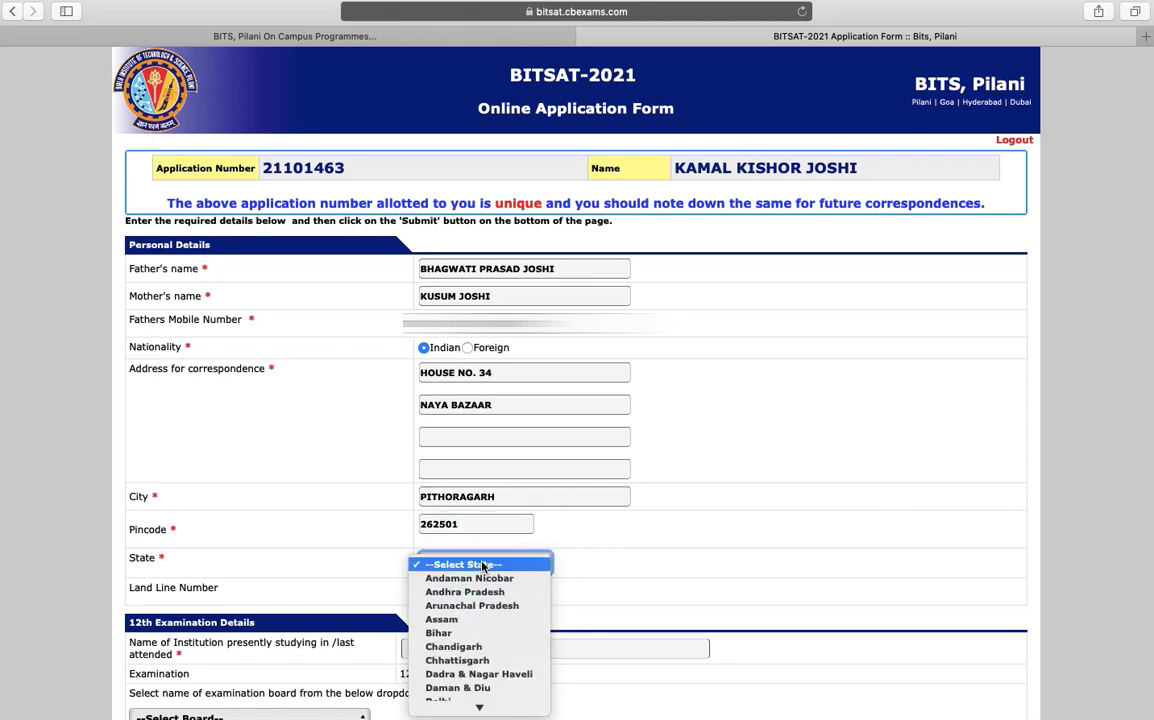
pyautogui.press('u')
pyautogui.press('Down')
pyautogui.press('Return')
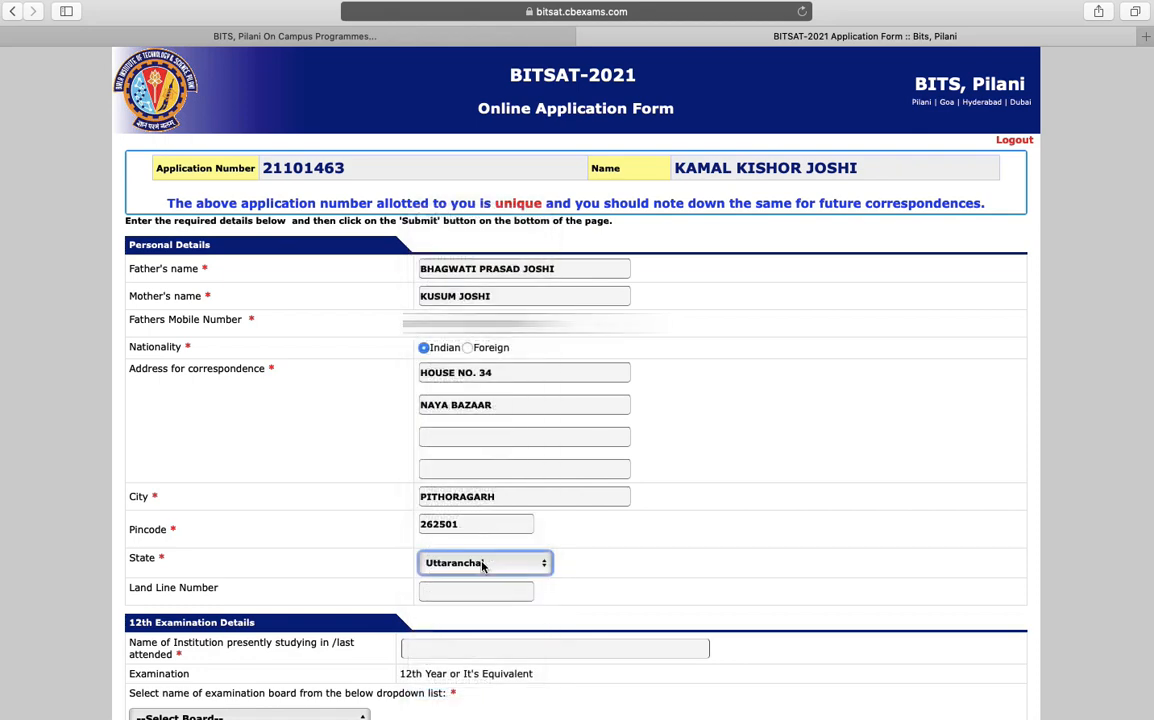
# Enter the school's institution name, correcting its spelling
pyautogui.scroll(-5, 513, 252)
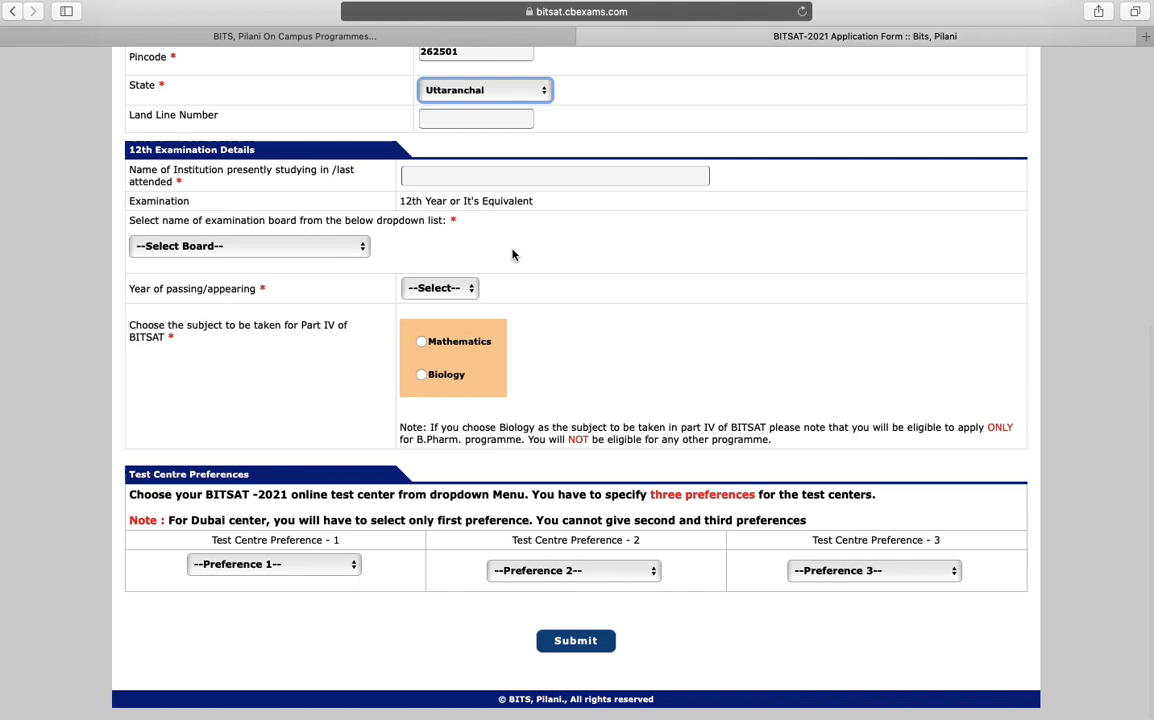
pyautogui.click(480, 177)
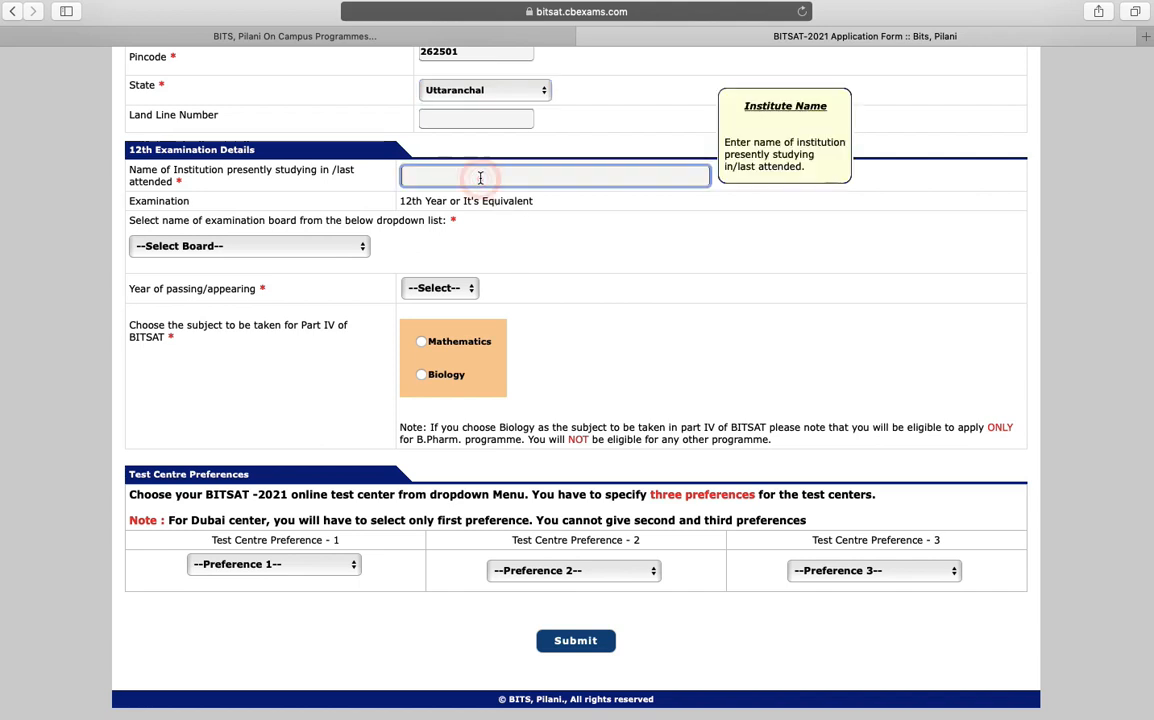
pyautogui.write('GIC PITHORGARH')
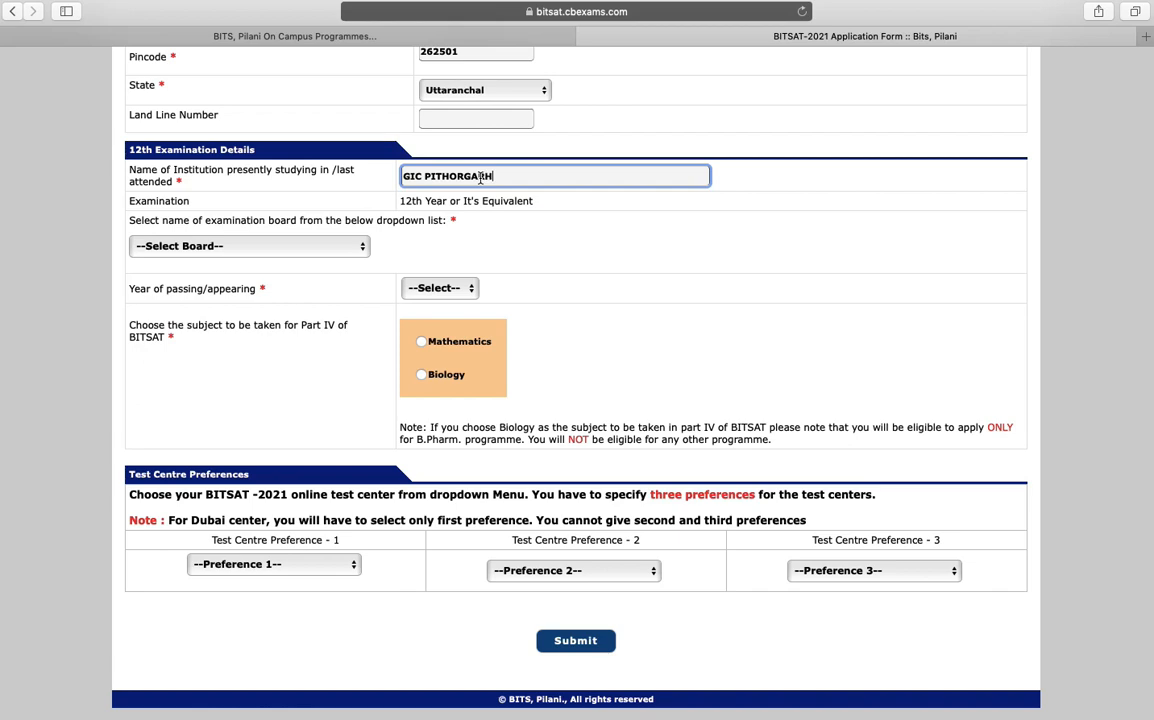
pyautogui.press('Left')
pyautogui.press('Left')
pyautogui.press('Left')
pyautogui.press('Left')
pyautogui.write('A')
# Set the 12th board to Uttarakhand Board of School Education, passing year 2021, with Mathematics for Part IV
pyautogui.click(334, 256)
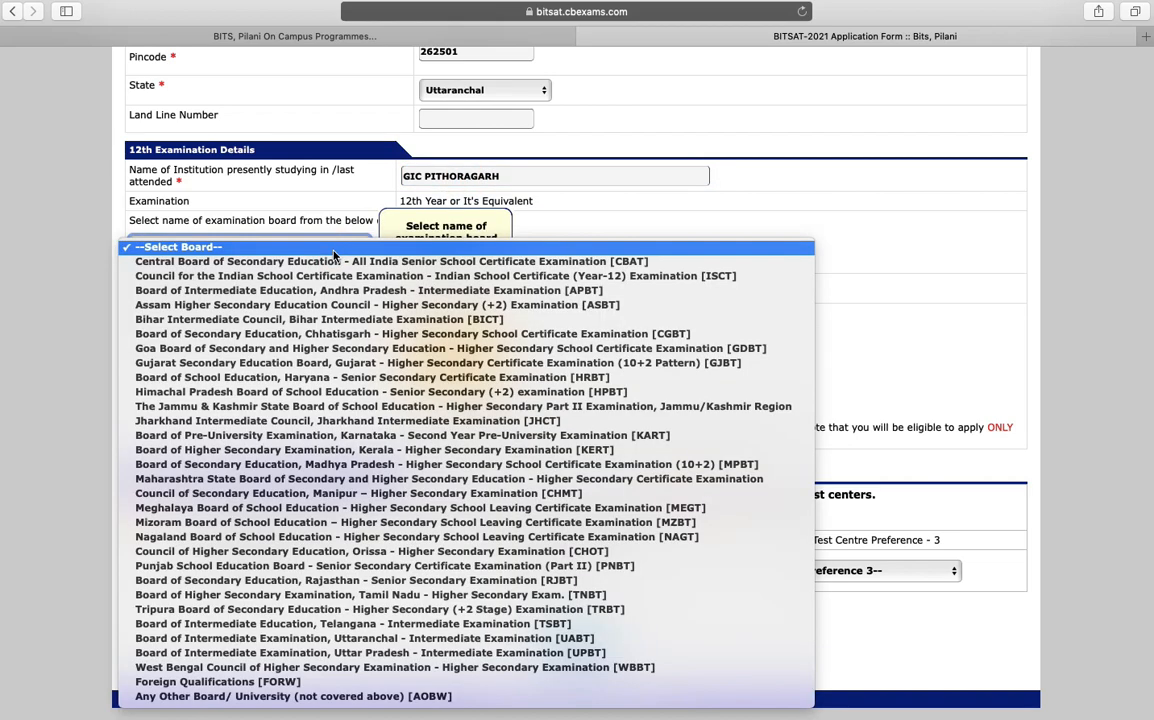
pyautogui.click(252, 700)
pyautogui.click(409, 304)
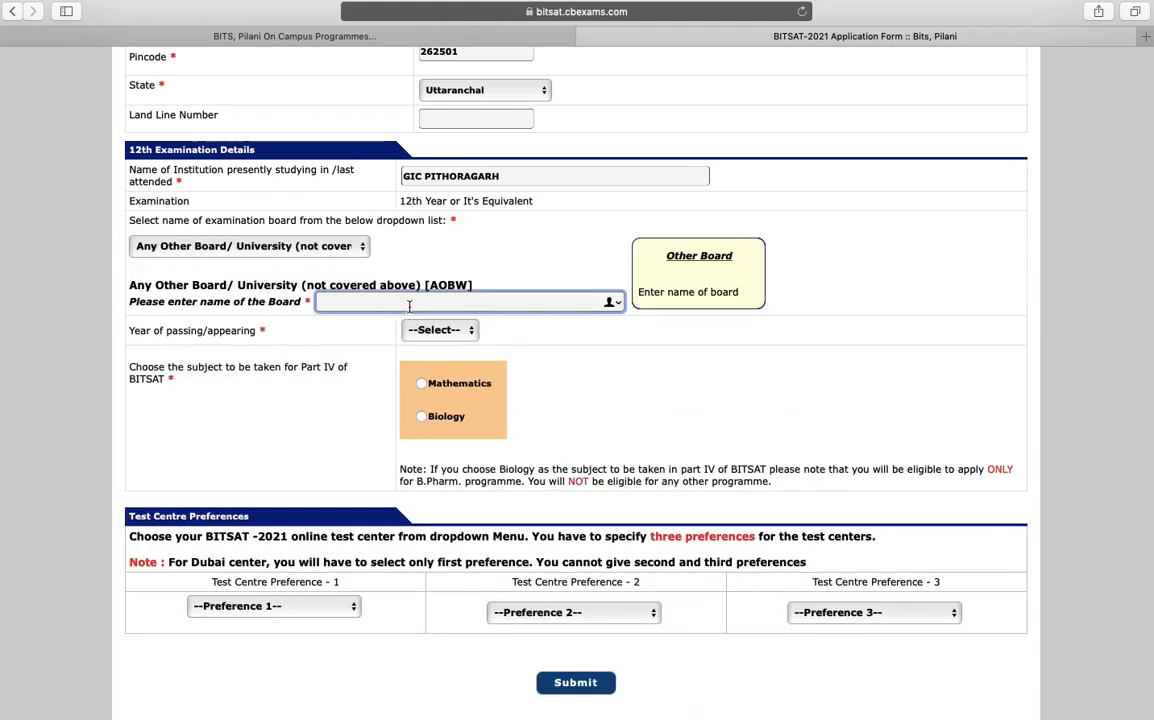
pyautogui.write('U')
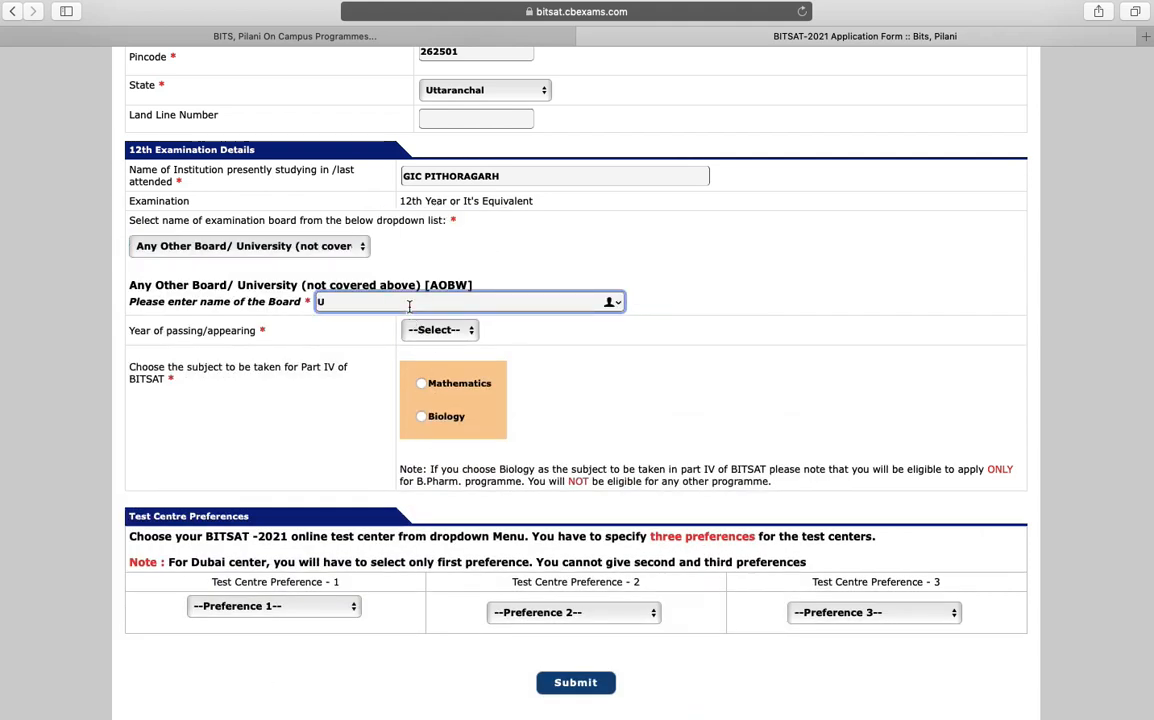
pyautogui.write('TTARAKHAND BOARD OF SCHOO')
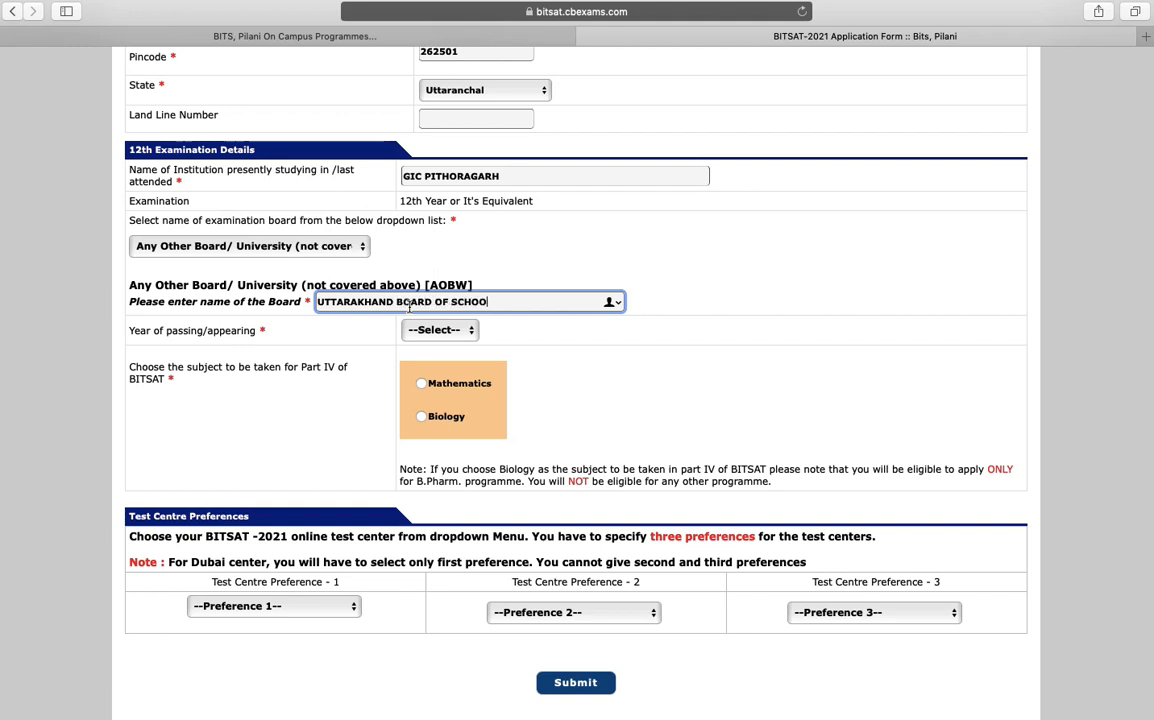
pyautogui.write('L EDUCATION')
pyautogui.click(465, 332)
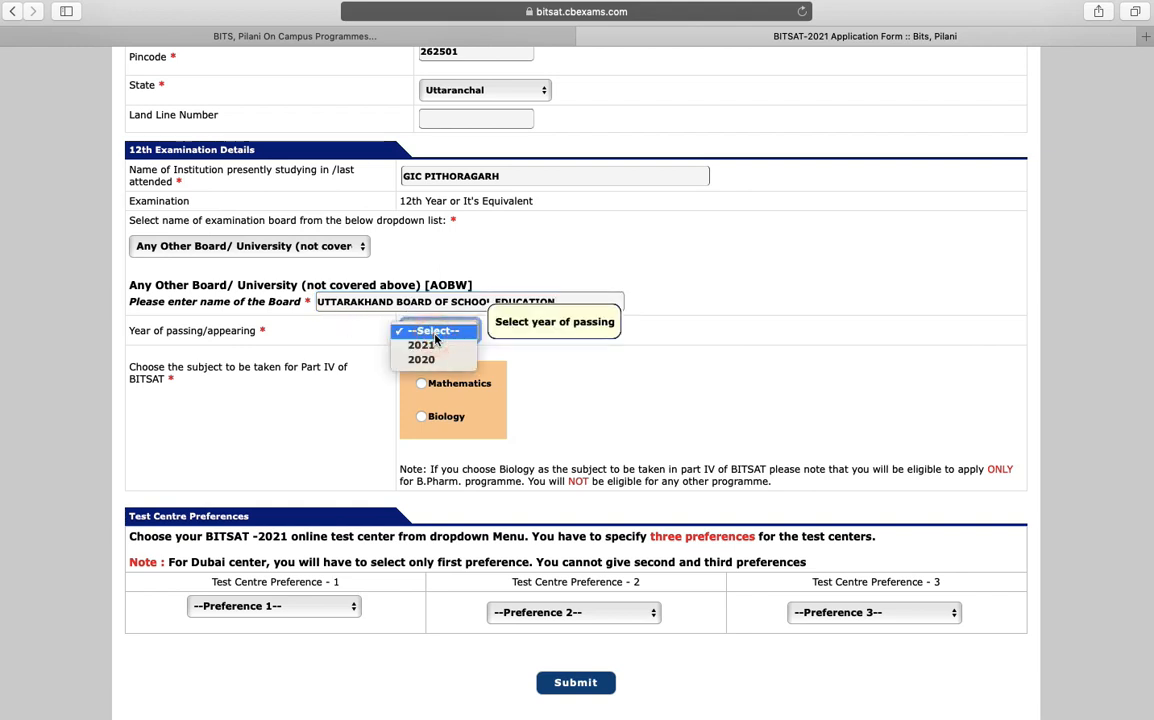
pyautogui.click(423, 345)
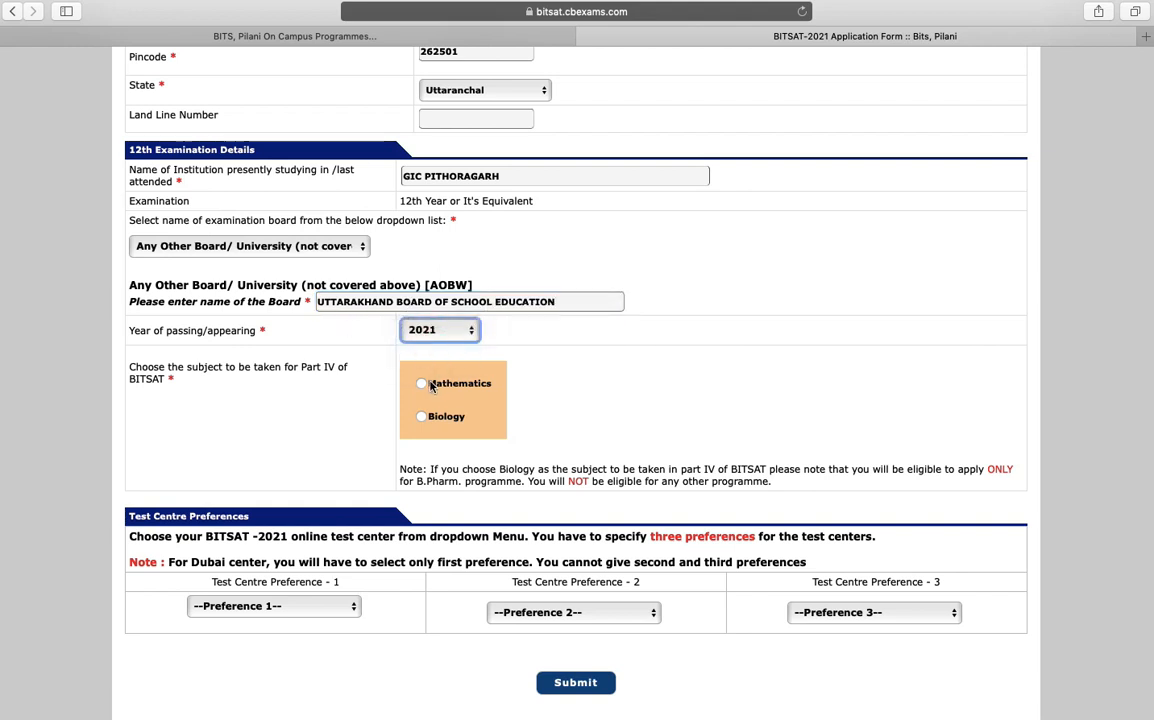
pyautogui.click(423, 384)
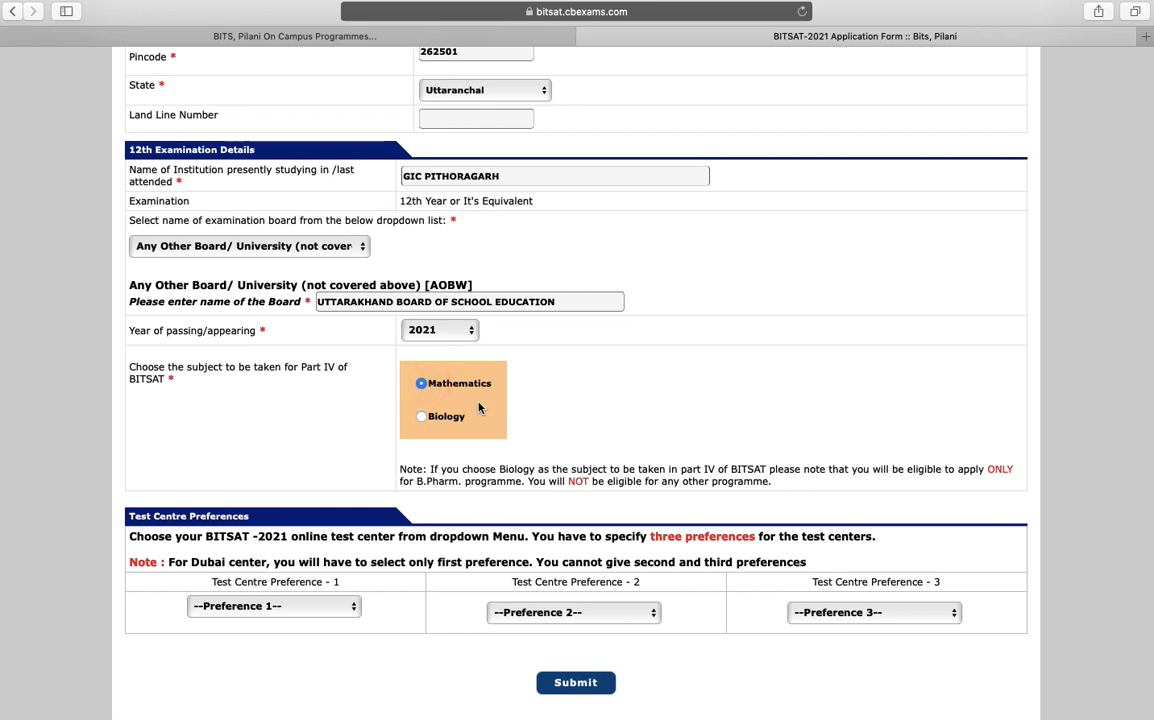
pyautogui.click(330, 608)
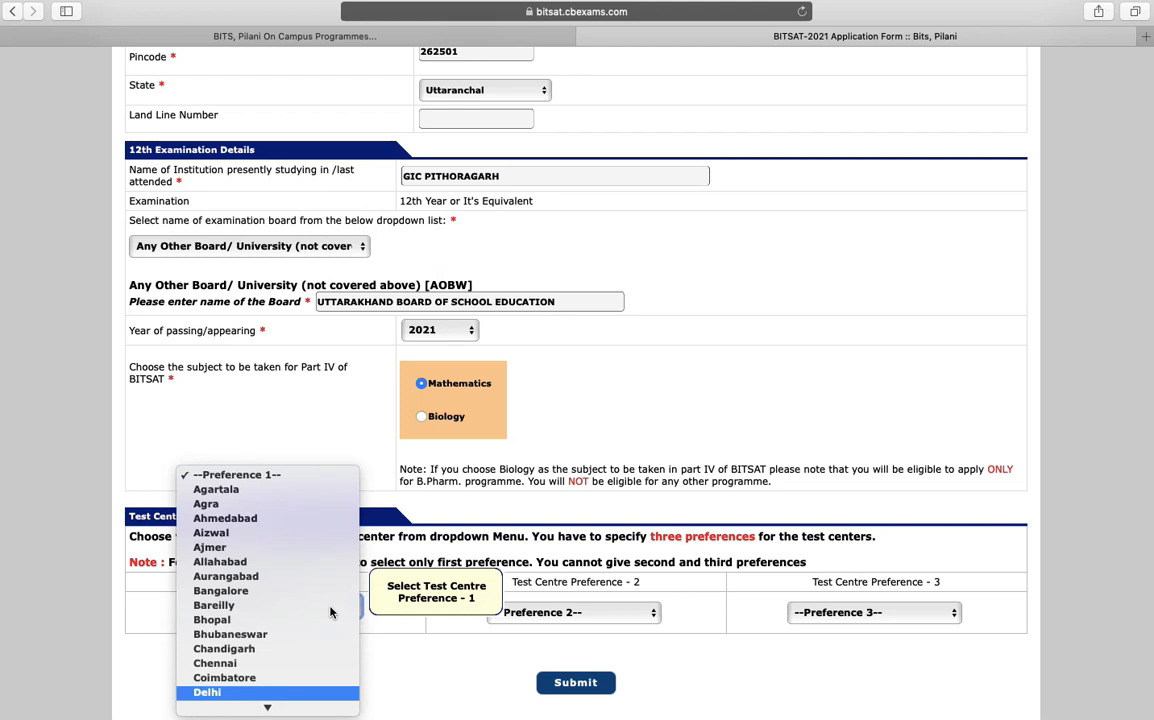
# Choose Delhi, Agra and Ahmedabad as the three test centre preferences
pyautogui.press('Return')
pyautogui.click(533, 618)
pyautogui.press('h')
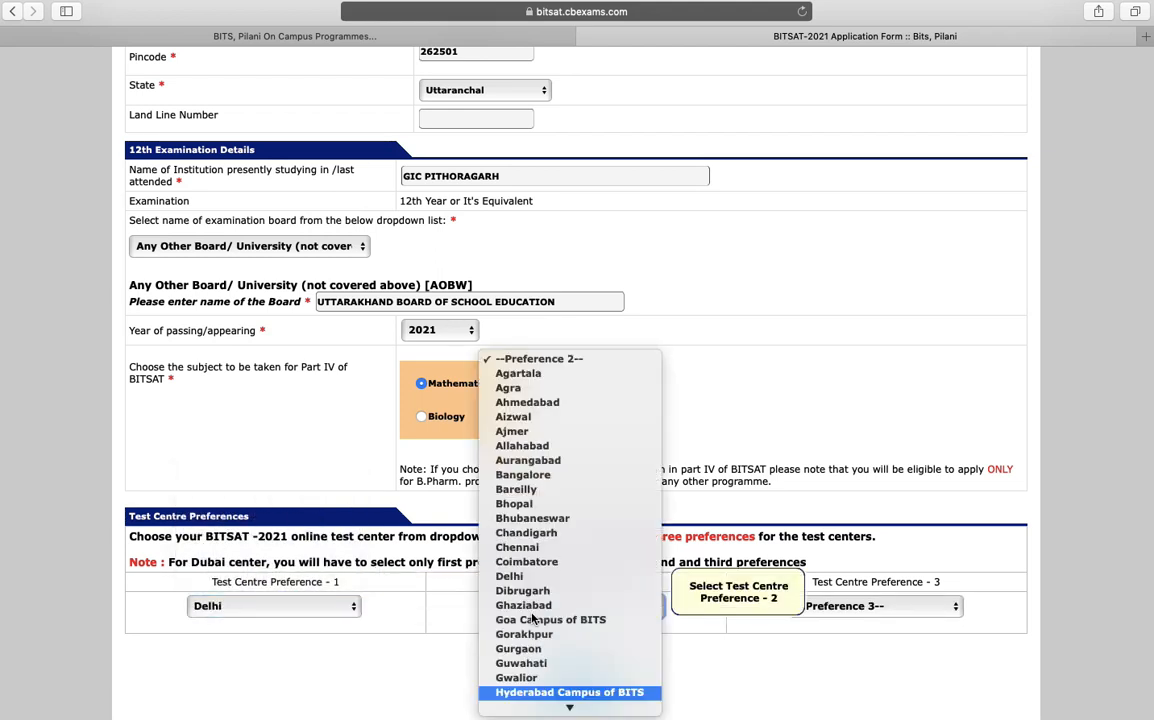
pyautogui.click(508, 388)
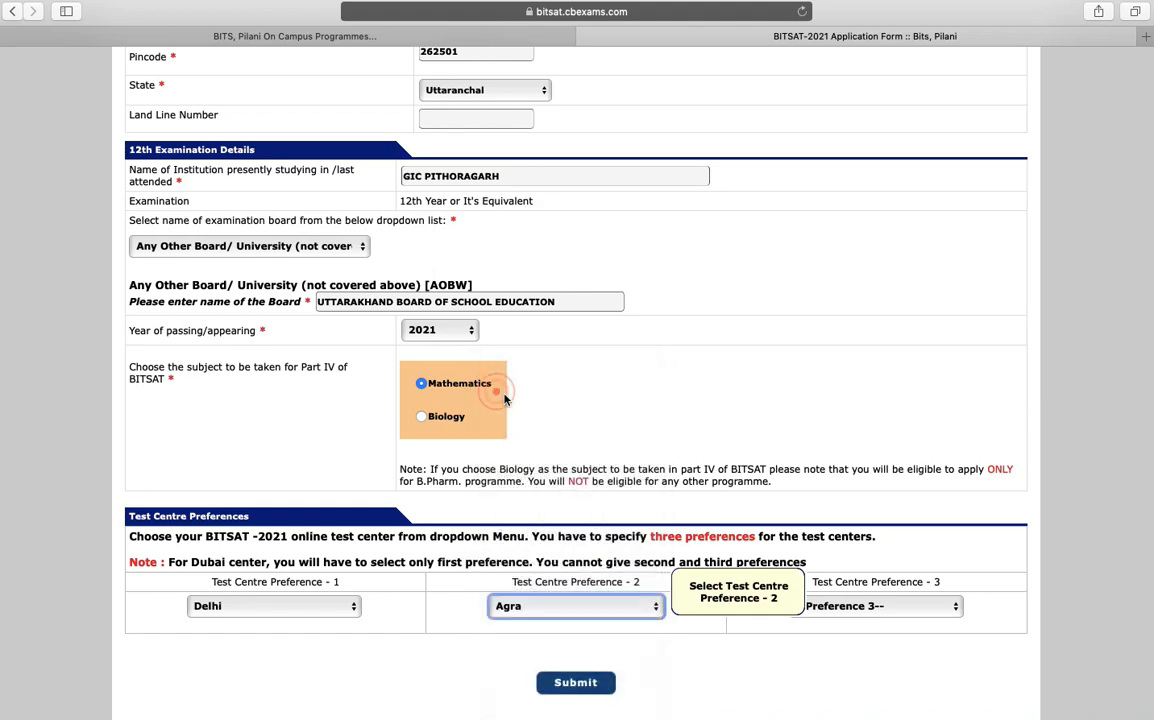
pyautogui.click(840, 608)
pyautogui.click(827, 650)
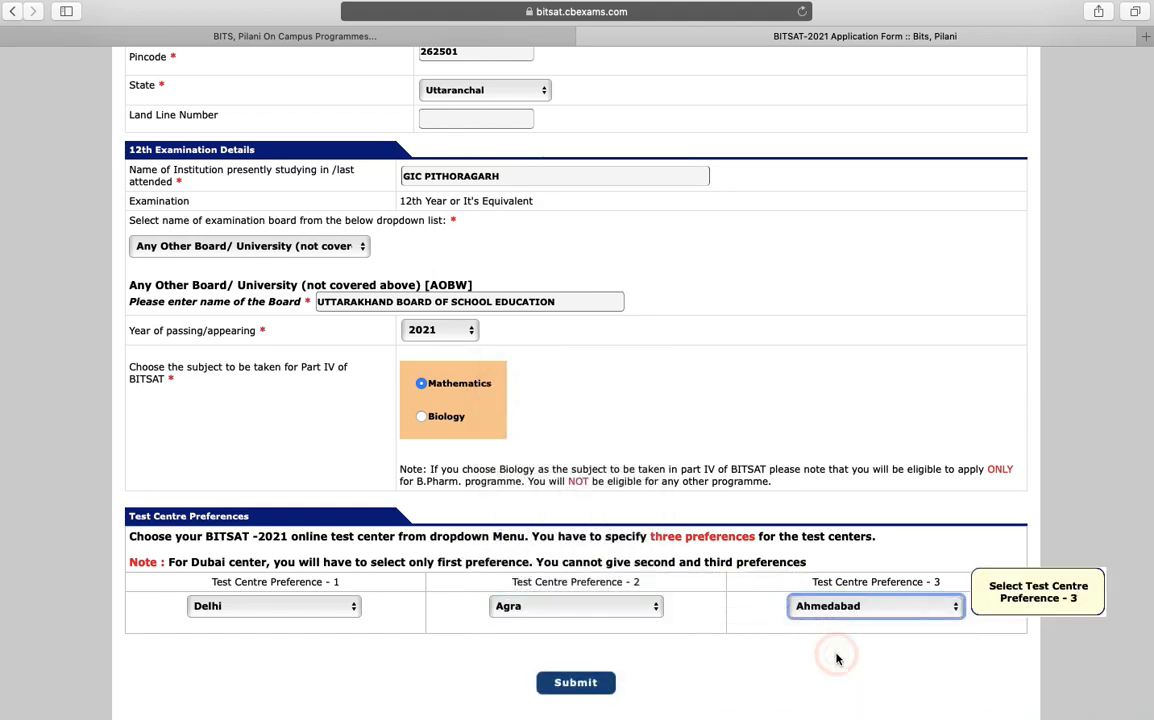
# Submit the application details and confirm them
pyautogui.scroll(-1, 835, 659)
pyautogui.click(588, 640)
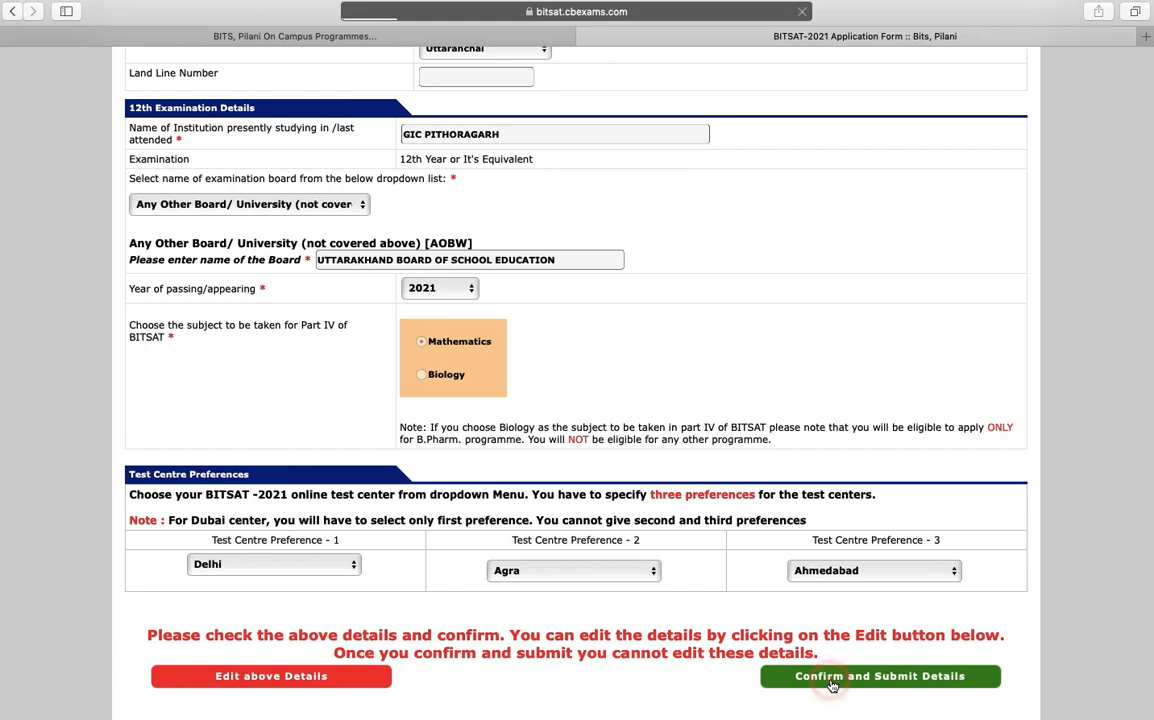
pyautogui.click(829, 680)
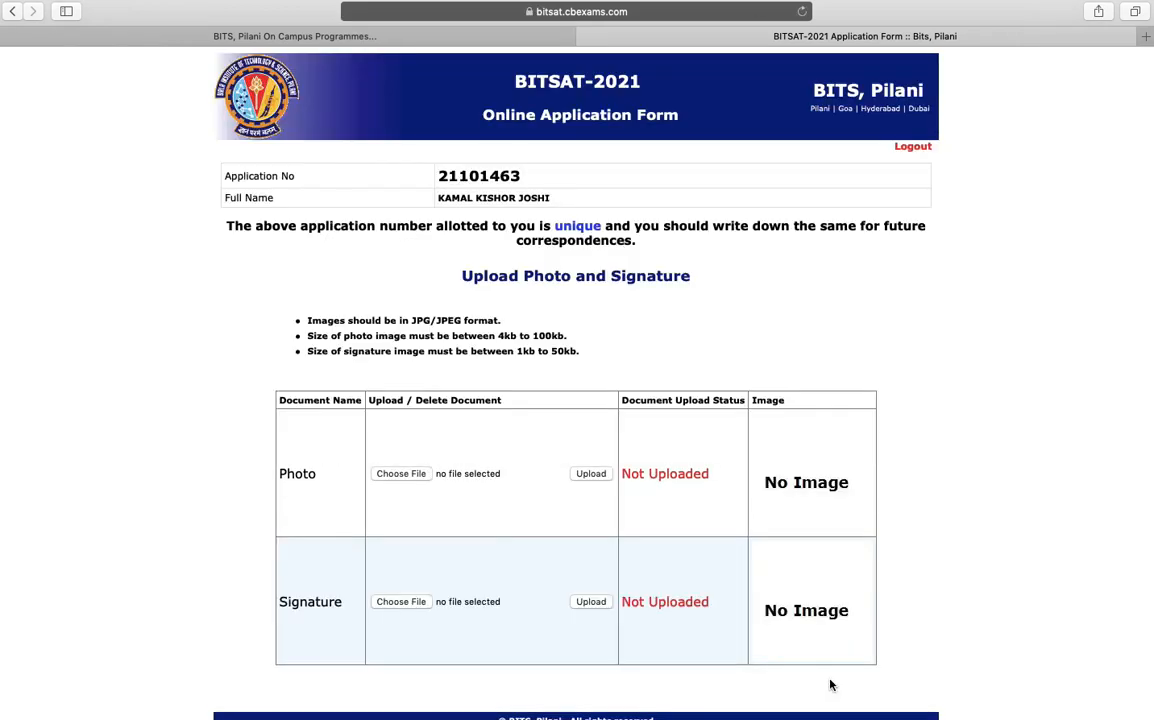
# Choose and upload the applicant's photo
pyautogui.scroll(-1, 830, 685)
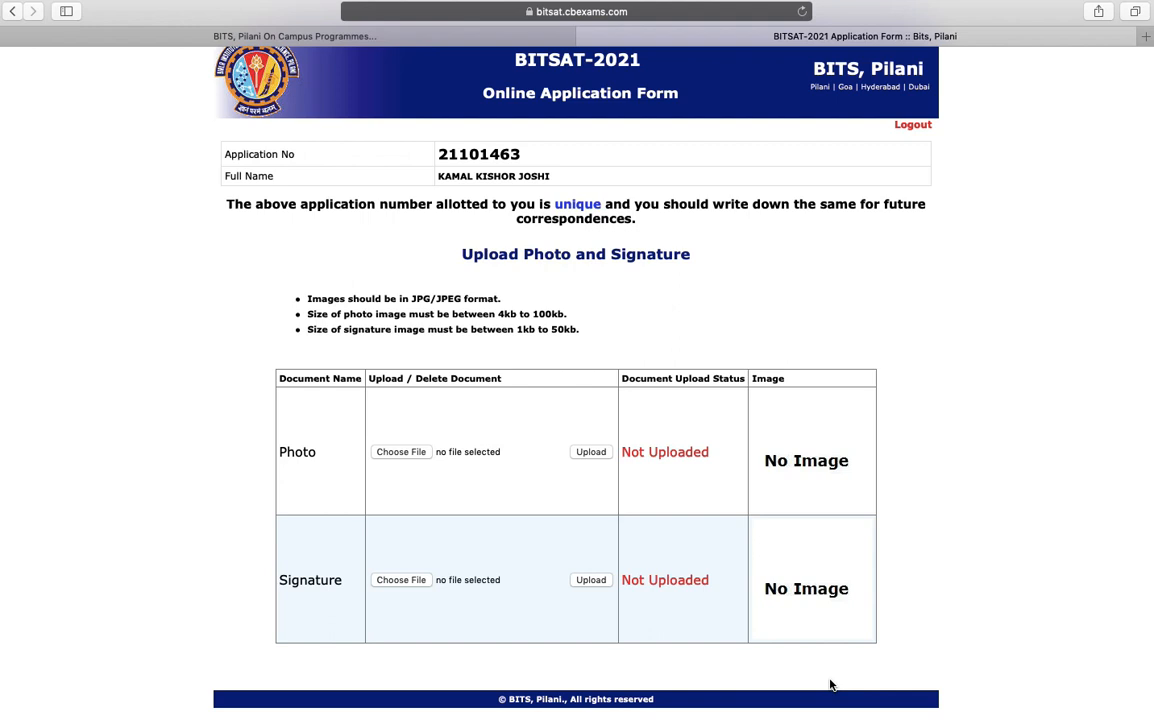
pyautogui.press('F2')
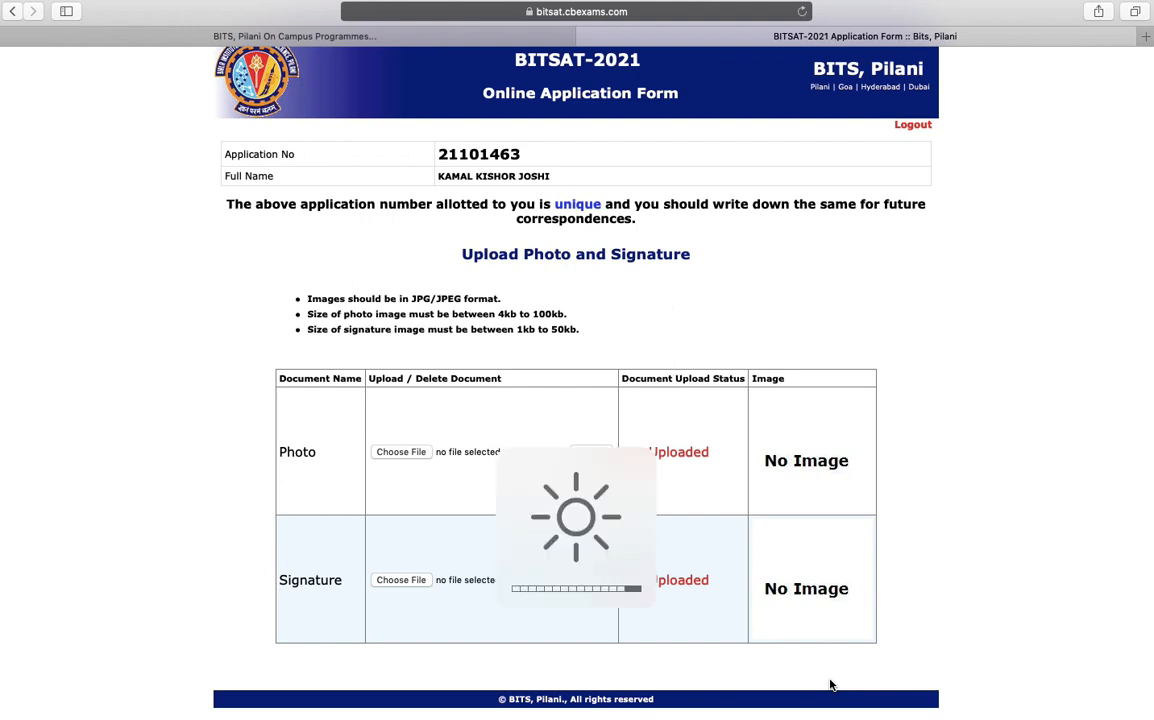
pyautogui.click(412, 457)
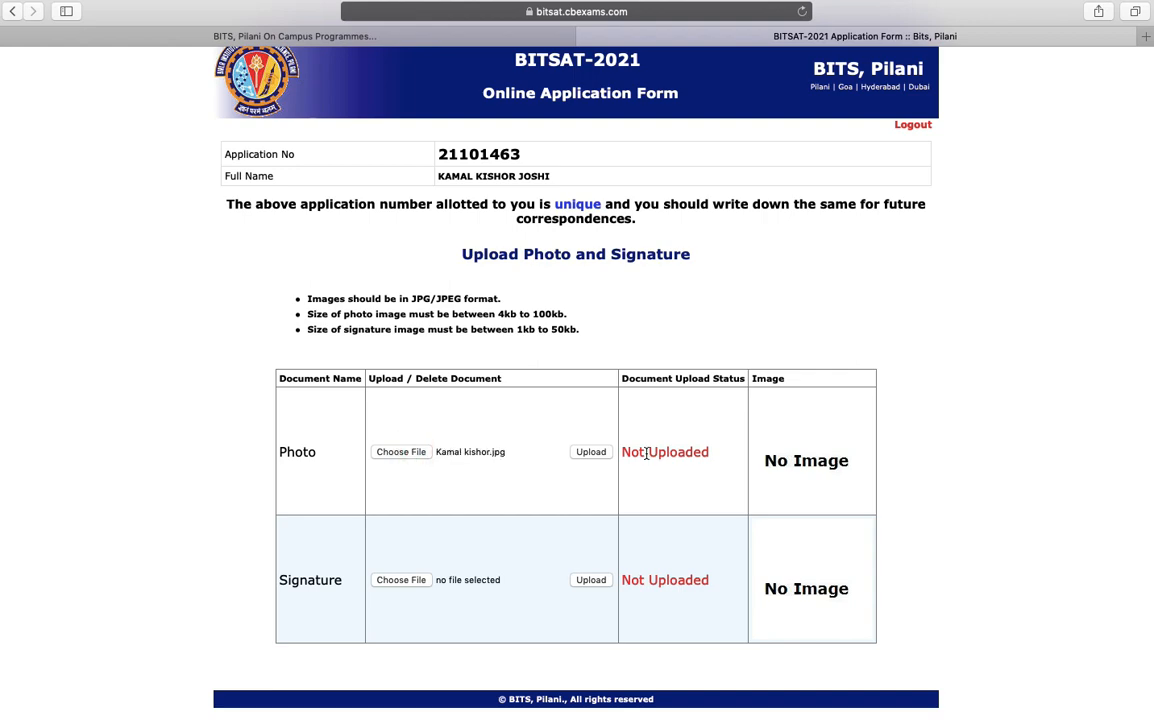
pyautogui.click(590, 452)
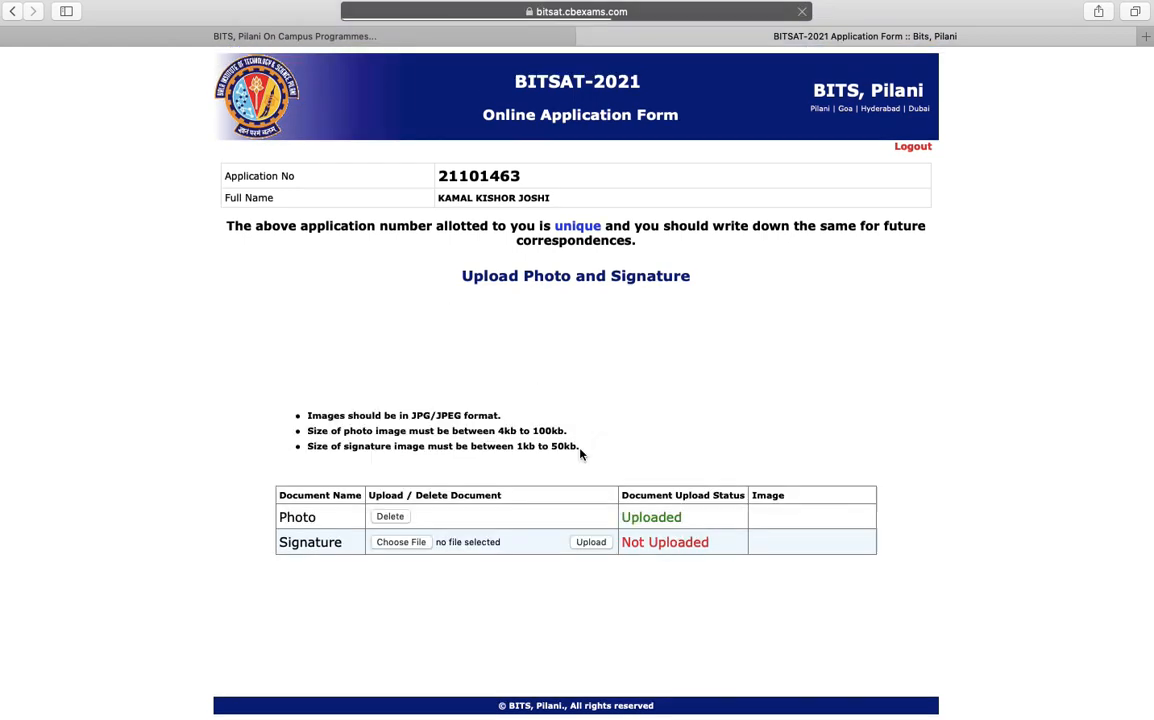
# Choose and upload the signature image sign.jpg
pyautogui.click(403, 635)
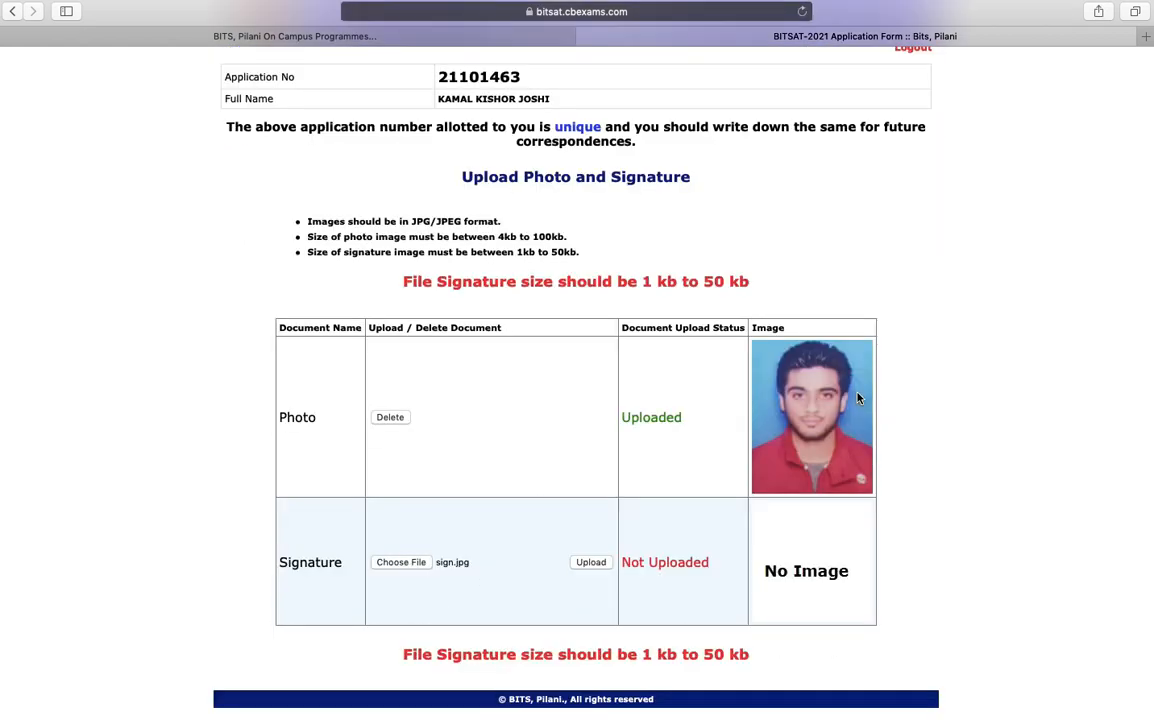
pyautogui.click(591, 562)
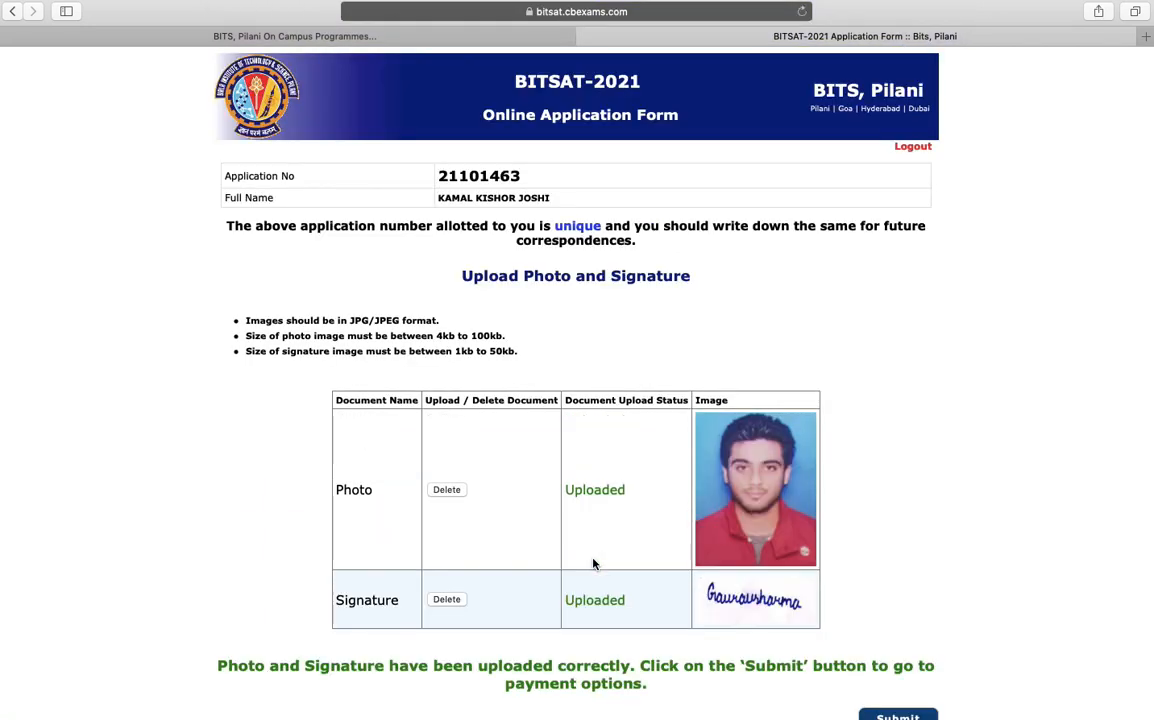
pyautogui.scroll(-1, 593, 565)
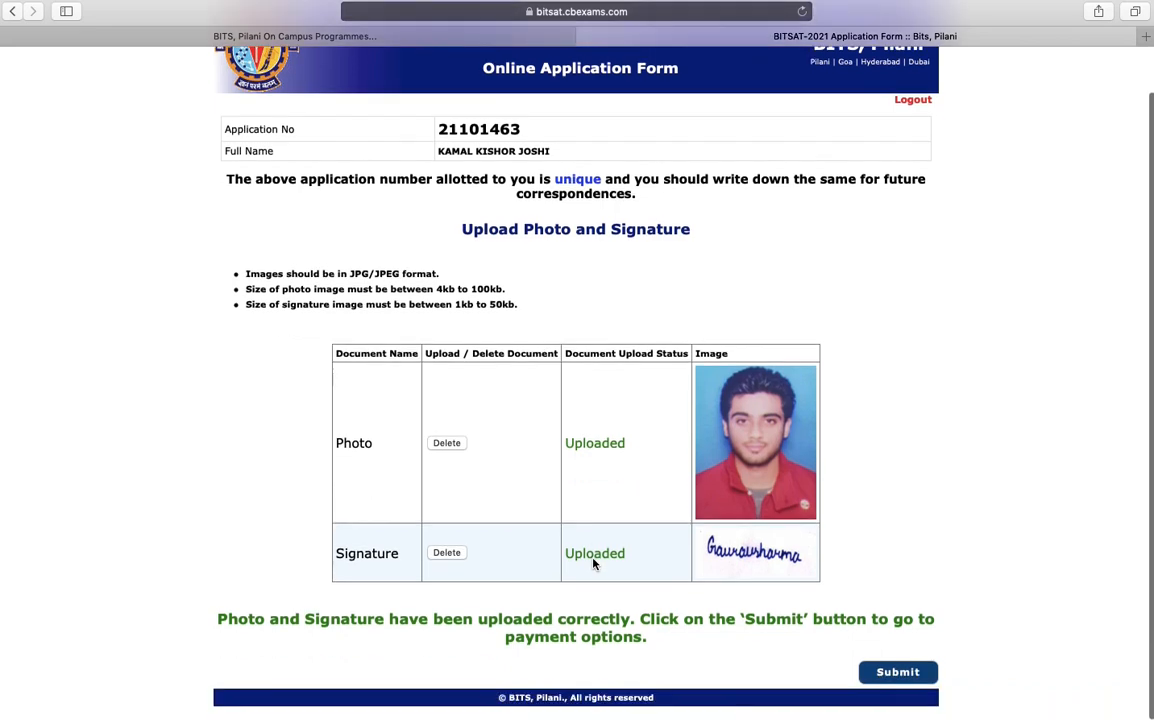
# Continue to the payment options showing the 3400 application fee
pyautogui.click(867, 675)
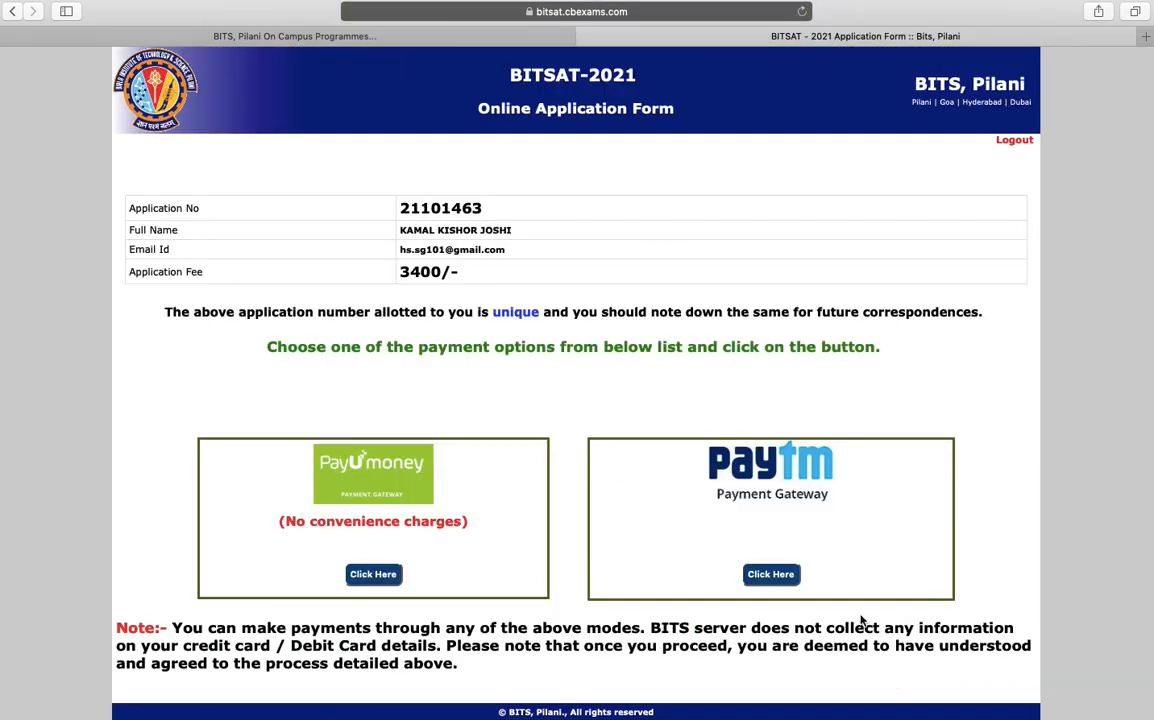
pyautogui.doubleClick(420, 272)
pyautogui.click(448, 324)
# Choose PayUmoney and agree to pay the fee
pyautogui.scroll(-1, 729, 574)
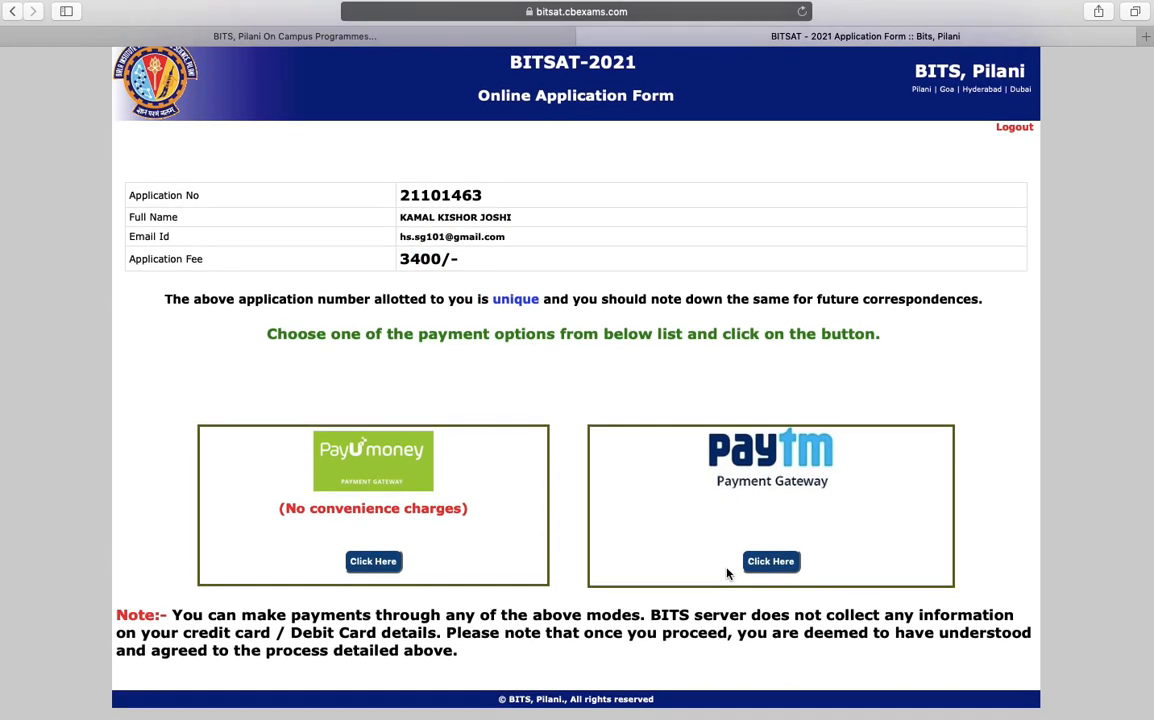
pyautogui.click(386, 562)
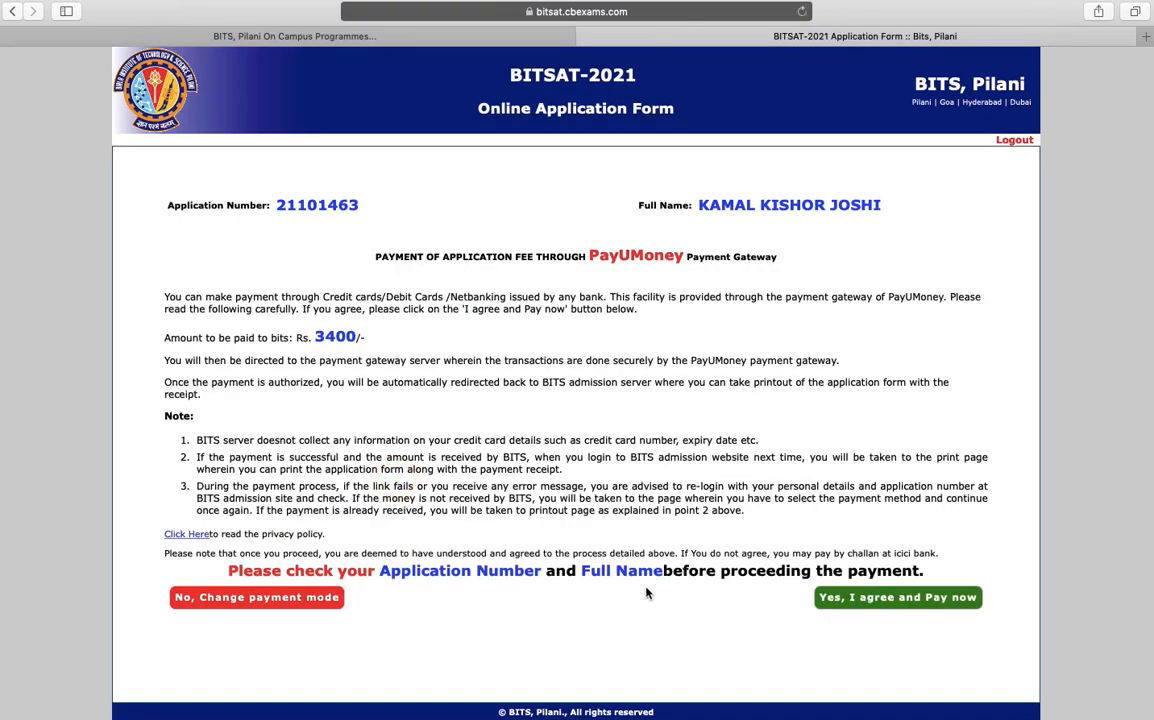
pyautogui.click(894, 605)
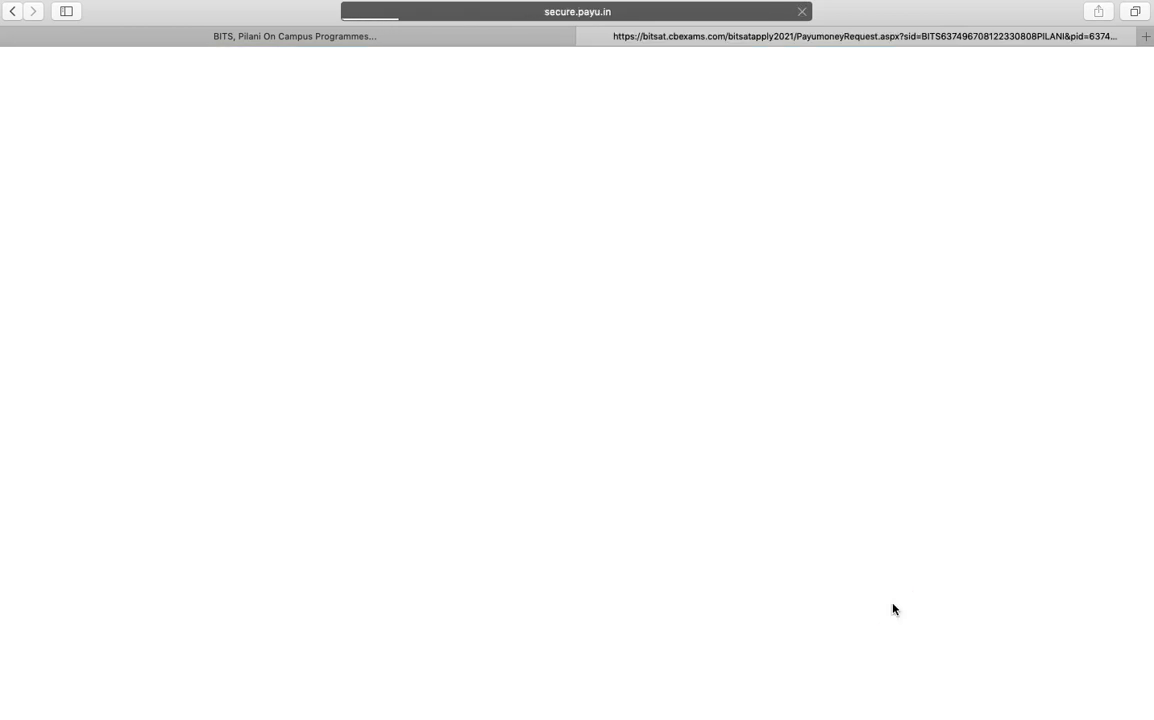